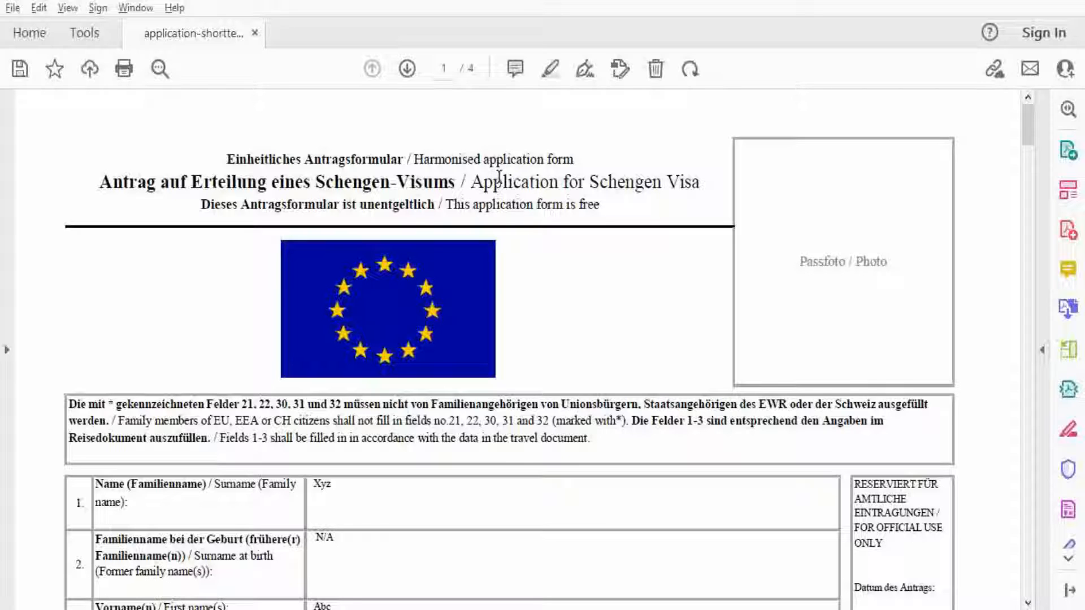
Review the visa form's heading, photo box and the instructions above the numbered fields.
{"action": "scroll", "coordinate": [607, 310], "scroll_direction": "down", "scroll_amount": 2}
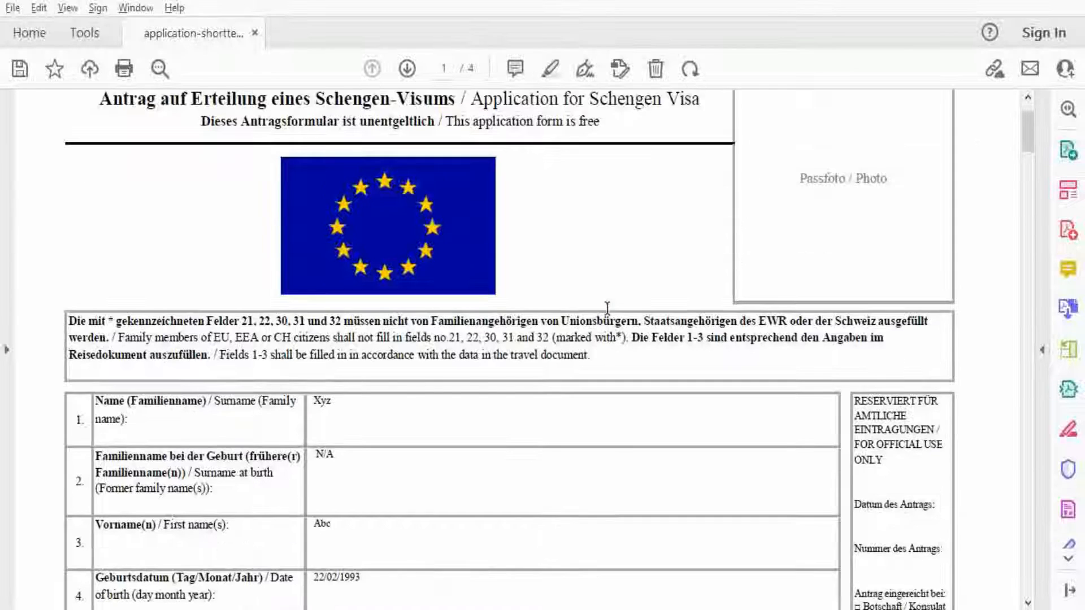
{"action": "scroll", "coordinate": [607, 308], "scroll_direction": "up", "scroll_amount": 1}
{"action": "scroll", "coordinate": [605, 308], "scroll_direction": "up", "scroll_amount": 1}
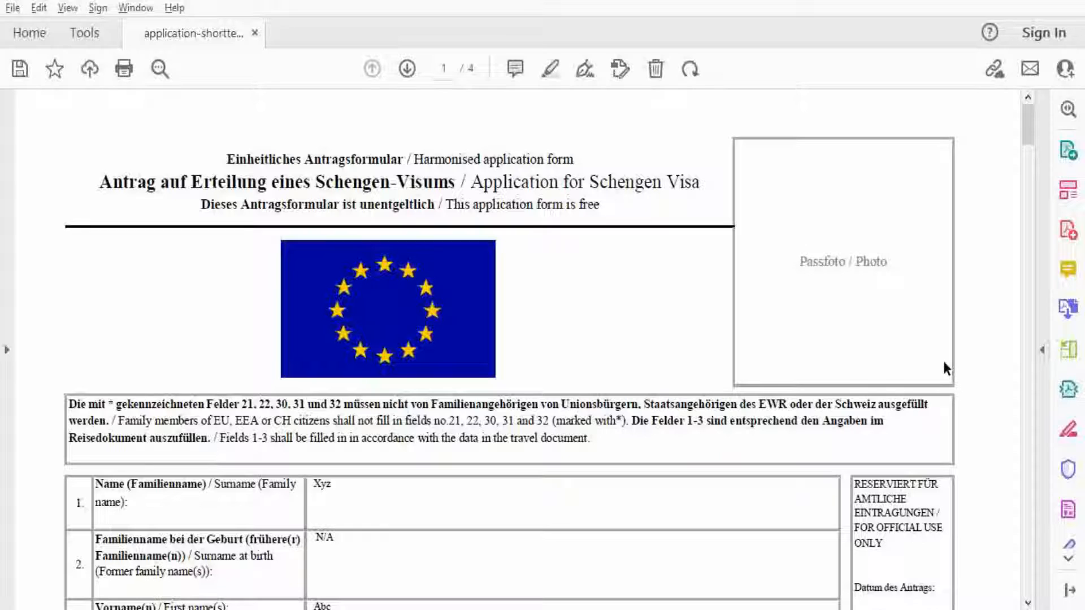
{"action": "scroll", "coordinate": [943, 363], "scroll_direction": "down", "scroll_amount": 3}
{"action": "scroll", "coordinate": [942, 358], "scroll_direction": "down", "scroll_amount": 2}
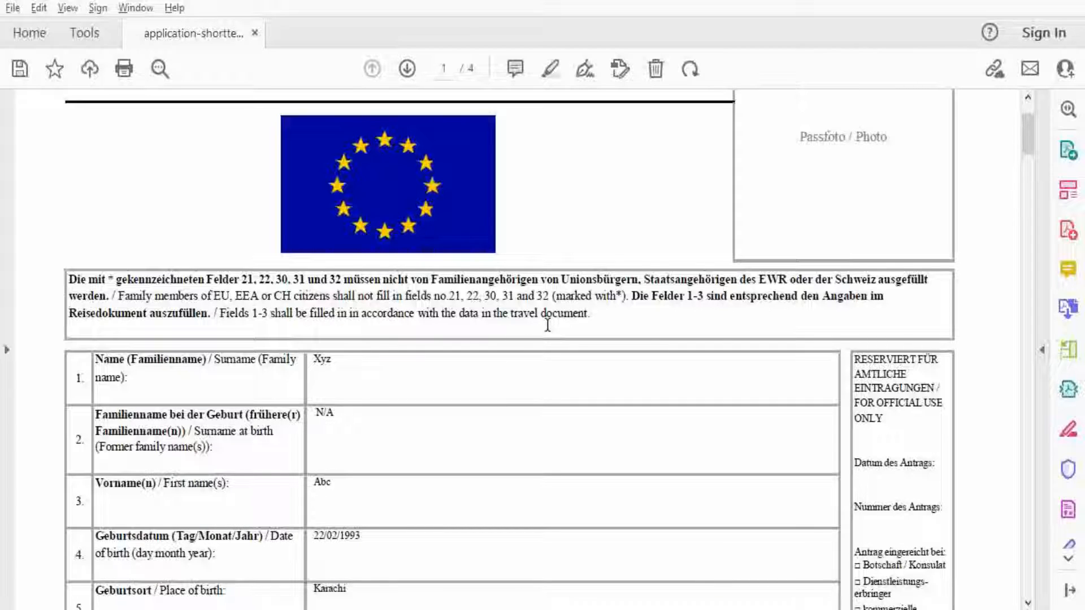
Review fields 1 to 7, covering surname, first name, date and place of birth, and nationality.
{"action": "scroll", "coordinate": [547, 322], "scroll_direction": "down", "scroll_amount": 1}
{"action": "scroll", "coordinate": [552, 321], "scroll_direction": "down", "scroll_amount": 1}
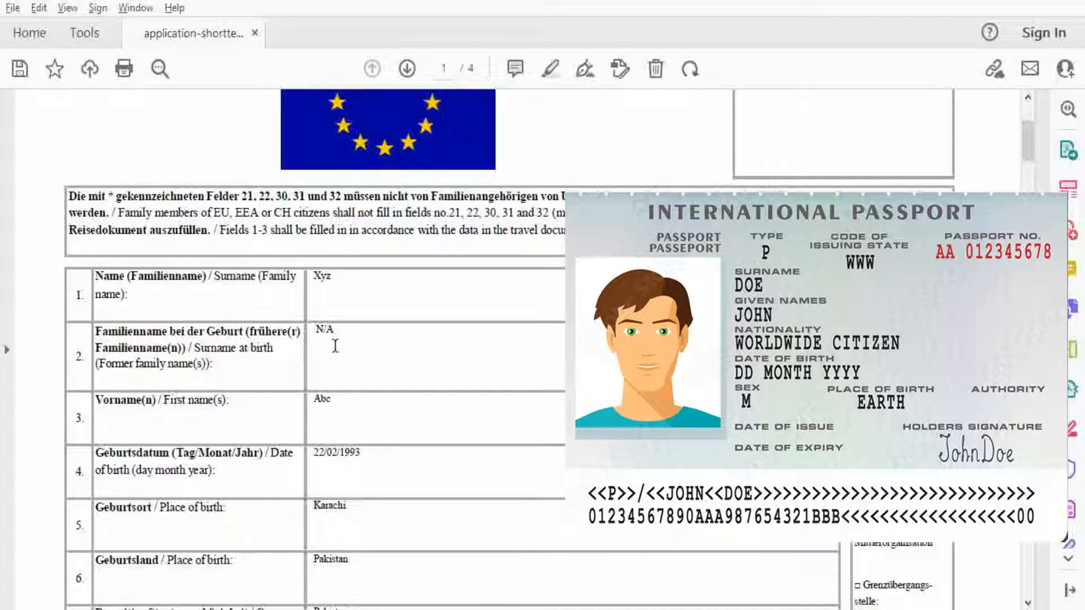
{"action": "scroll", "coordinate": [338, 342], "scroll_direction": "down", "scroll_amount": 2}
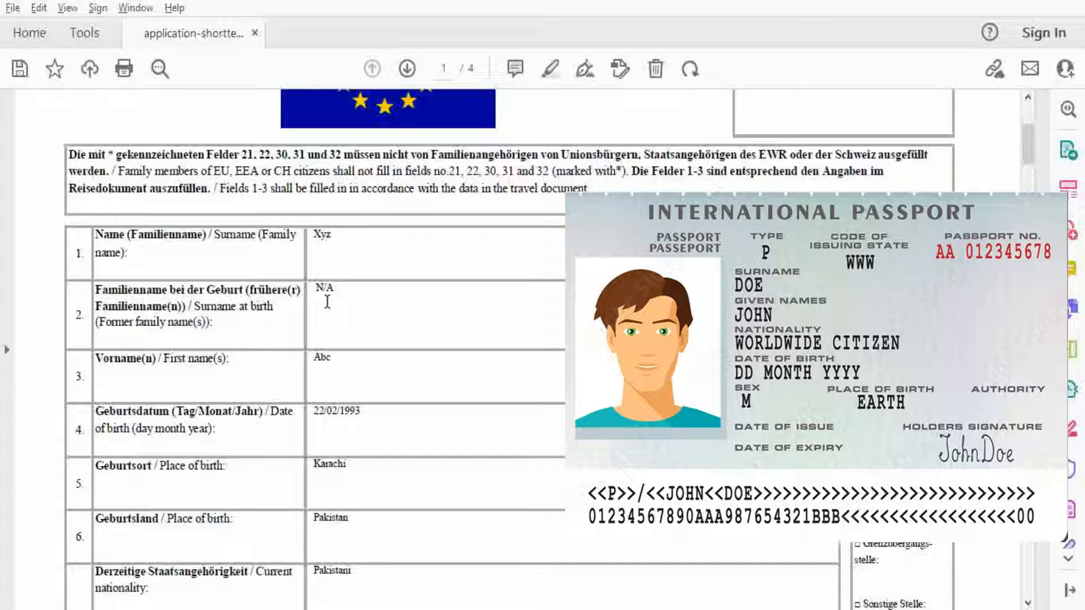
{"action": "scroll", "coordinate": [327, 302], "scroll_direction": "down", "scroll_amount": 3}
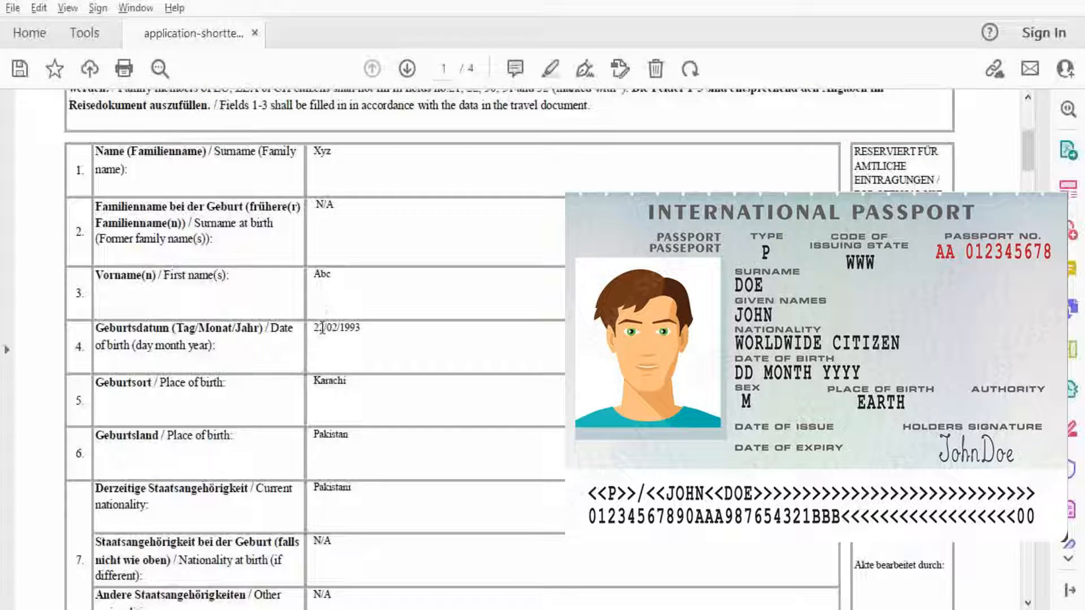
{"action": "scroll", "coordinate": [353, 331], "scroll_direction": "down", "scroll_amount": 2}
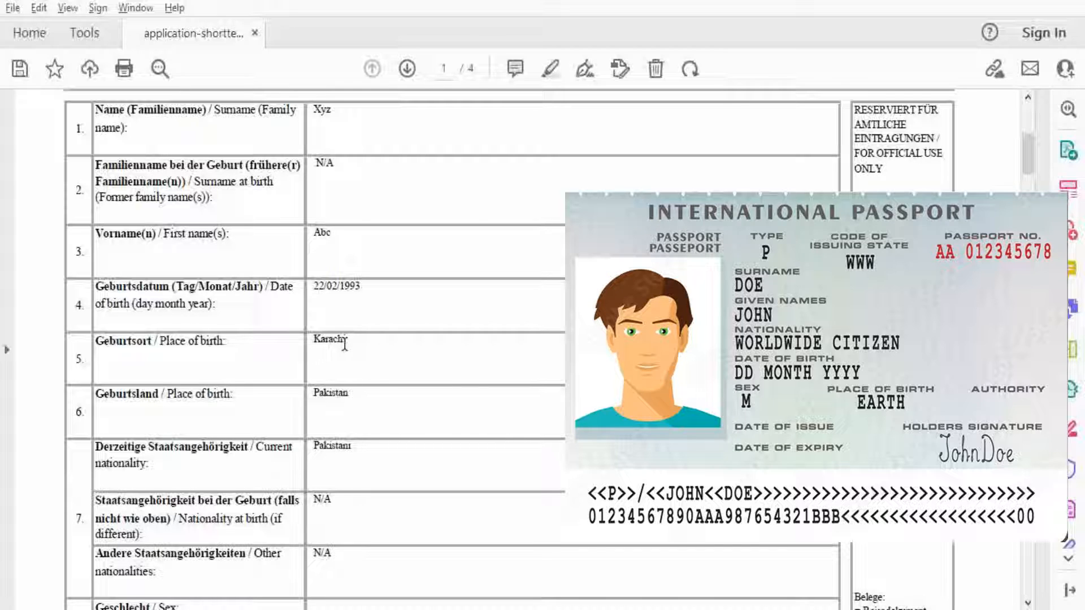
{"action": "scroll", "coordinate": [339, 345], "scroll_direction": "down", "scroll_amount": 3}
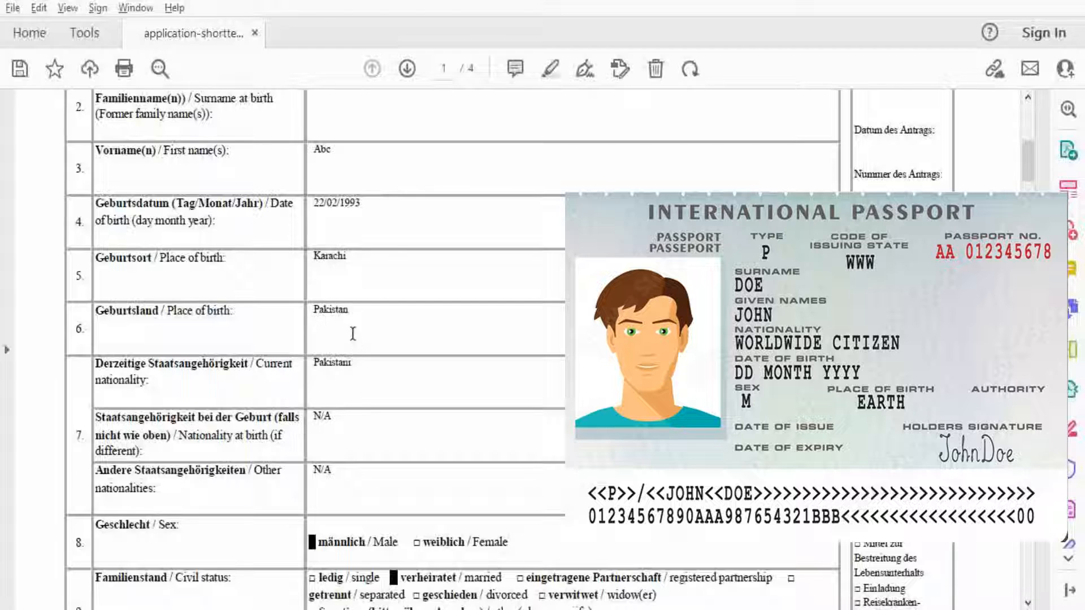
{"action": "scroll", "coordinate": [351, 338], "scroll_direction": "down", "scroll_amount": 1}
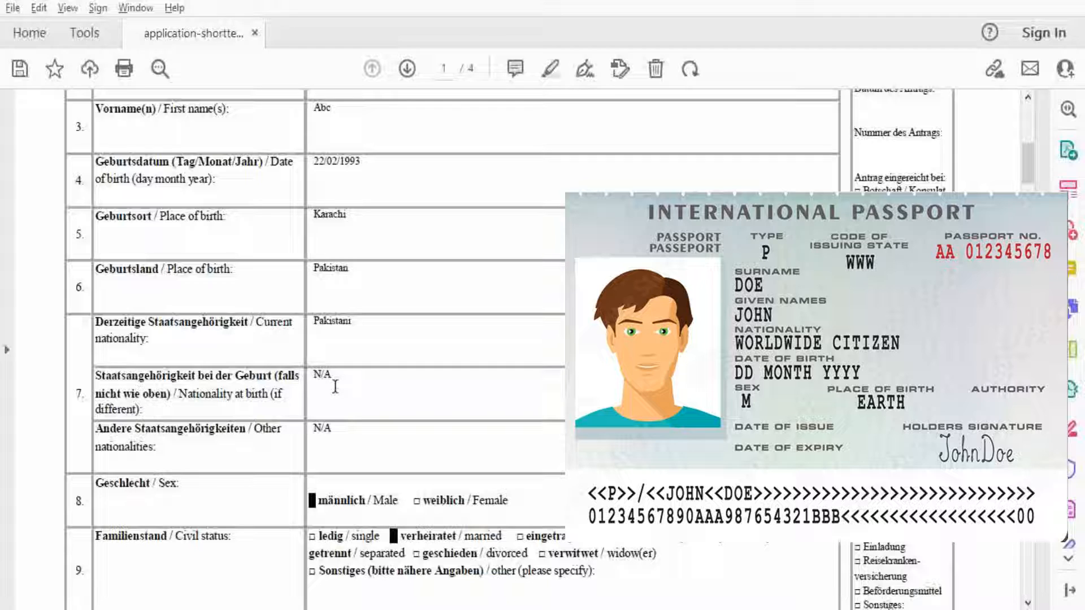
{"action": "scroll", "coordinate": [335, 387], "scroll_direction": "down", "scroll_amount": 1}
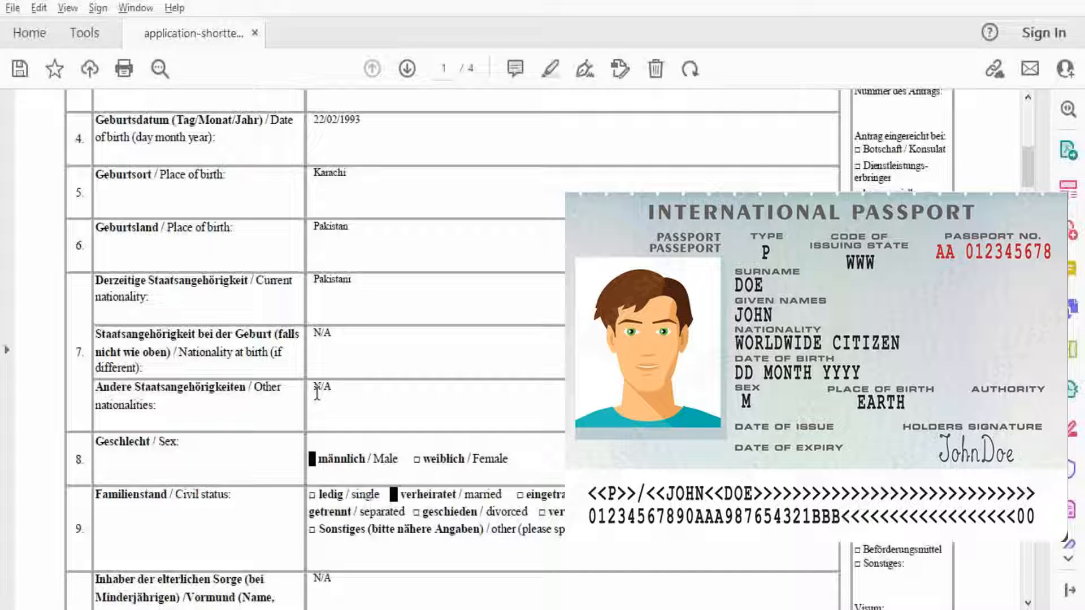
Examine fields 8 to 10 on sex, civil status and parental authority or legal guardian.
{"action": "scroll", "coordinate": [396, 399], "scroll_direction": "down", "scroll_amount": 3}
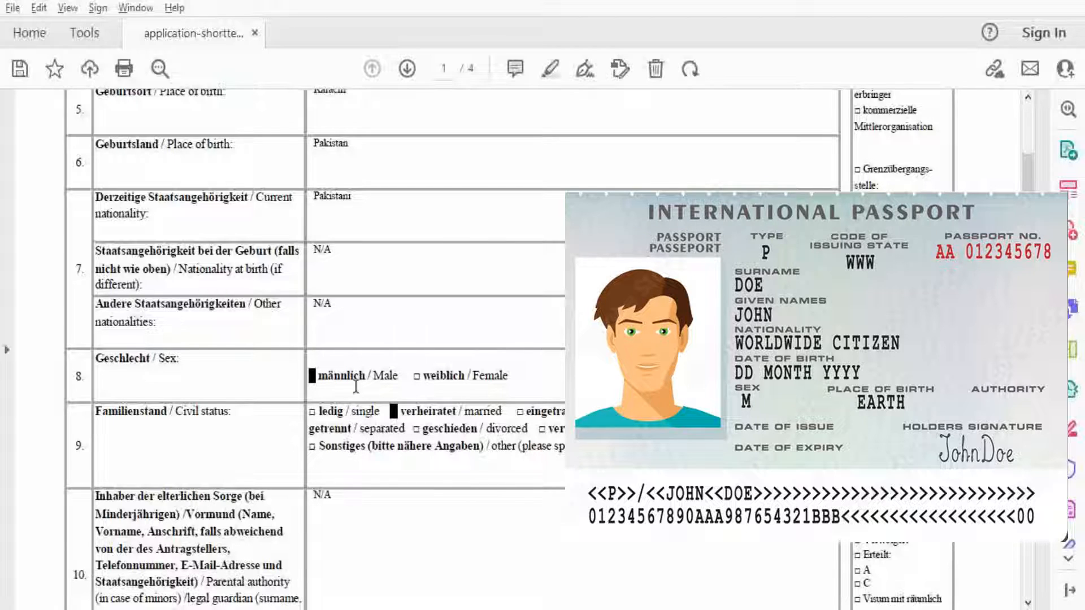
{"action": "scroll", "coordinate": [357, 387], "scroll_direction": "down", "scroll_amount": 2}
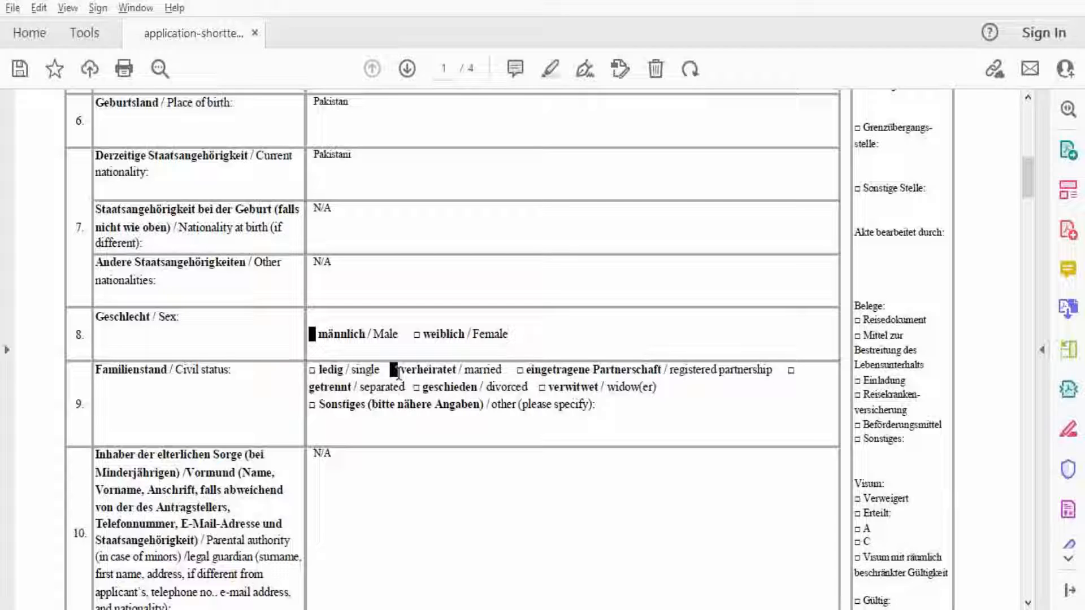
{"action": "scroll", "coordinate": [398, 373], "scroll_direction": "down", "scroll_amount": 3}
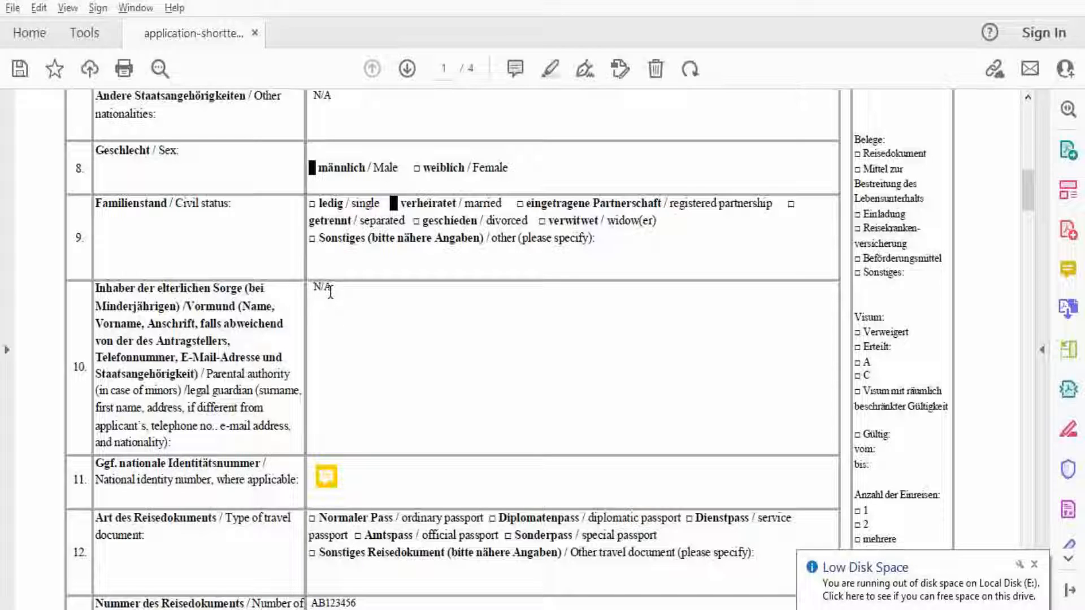
{"action": "scroll", "coordinate": [330, 289], "scroll_direction": "down", "scroll_amount": 1}
{"action": "scroll", "coordinate": [320, 272], "scroll_direction": "down", "scroll_amount": 1}
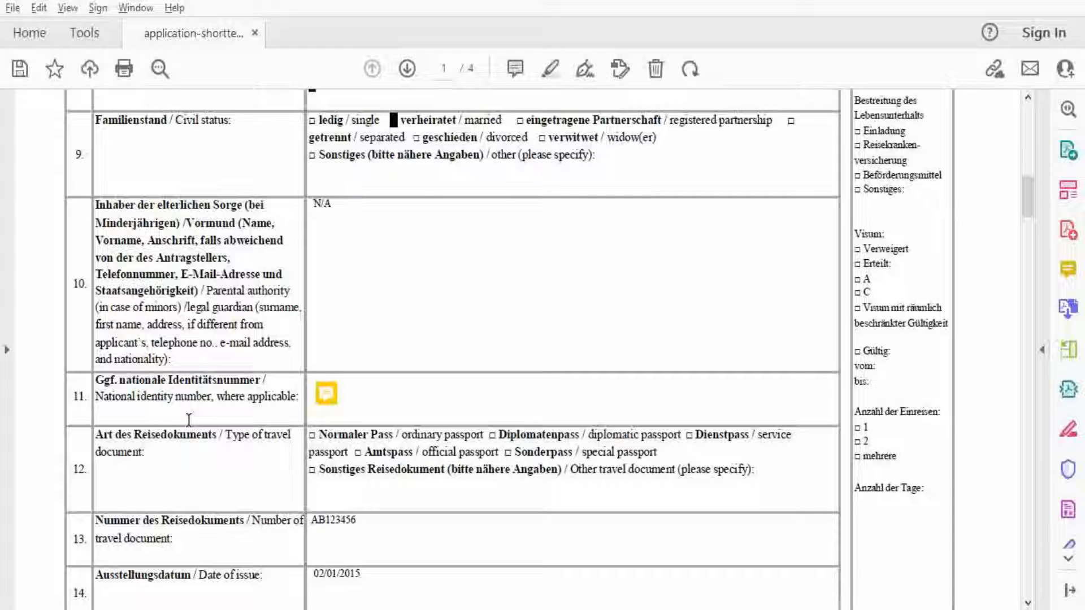
Check fields 11 to 16 on the national identity number and the travel document's type, number, dates and issuing country.
{"action": "mouse_move", "coordinate": [339, 406]}
{"action": "scroll", "coordinate": [622, 404], "scroll_direction": "down", "scroll_amount": 1}
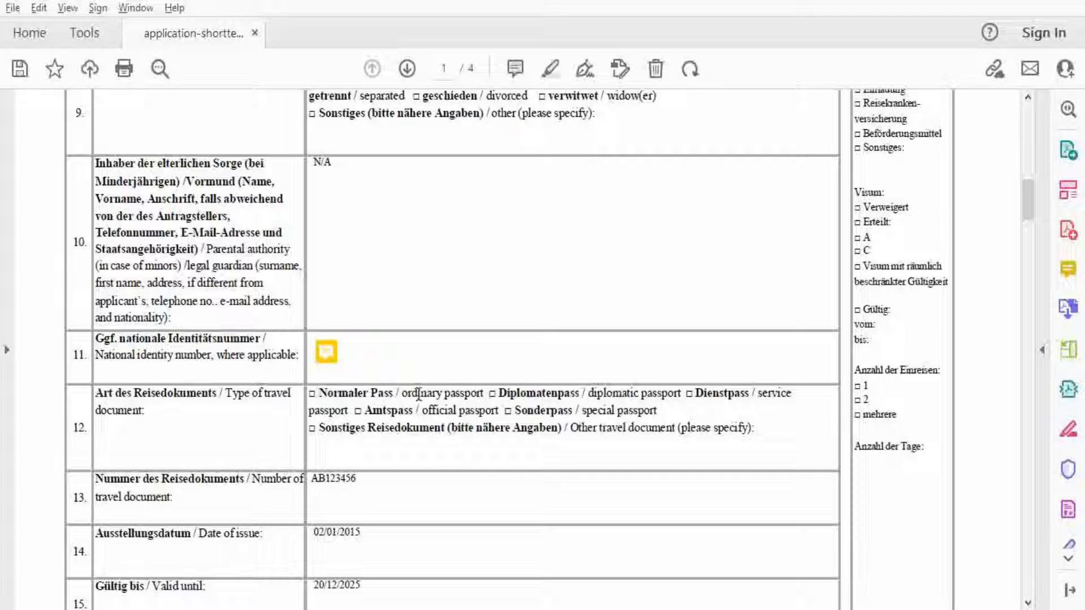
{"action": "scroll", "coordinate": [475, 407], "scroll_direction": "down", "scroll_amount": 3}
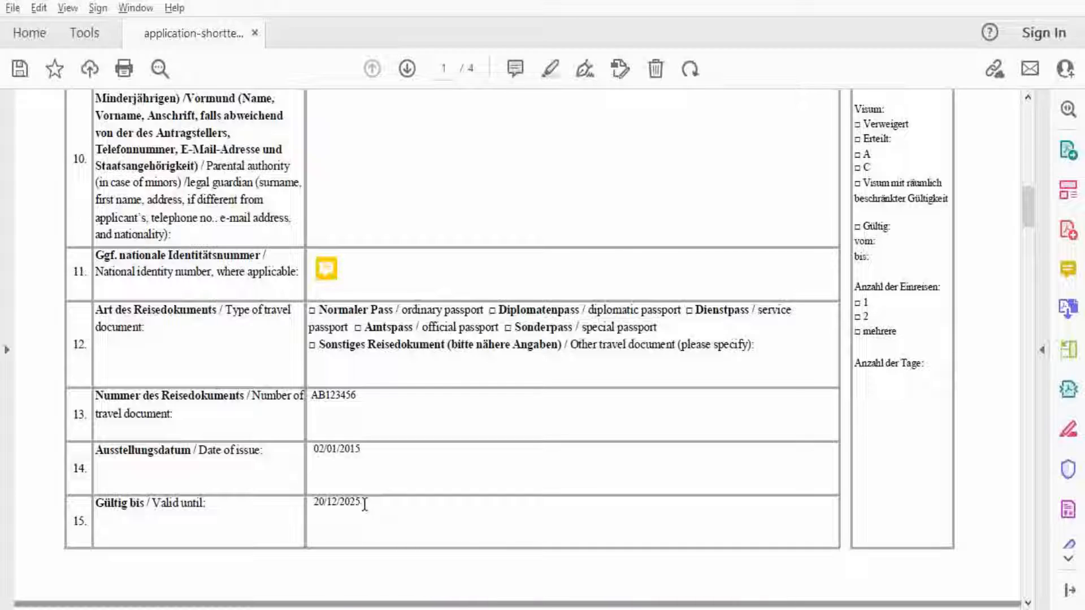
{"action": "scroll", "coordinate": [366, 498], "scroll_direction": "down", "scroll_amount": 3}
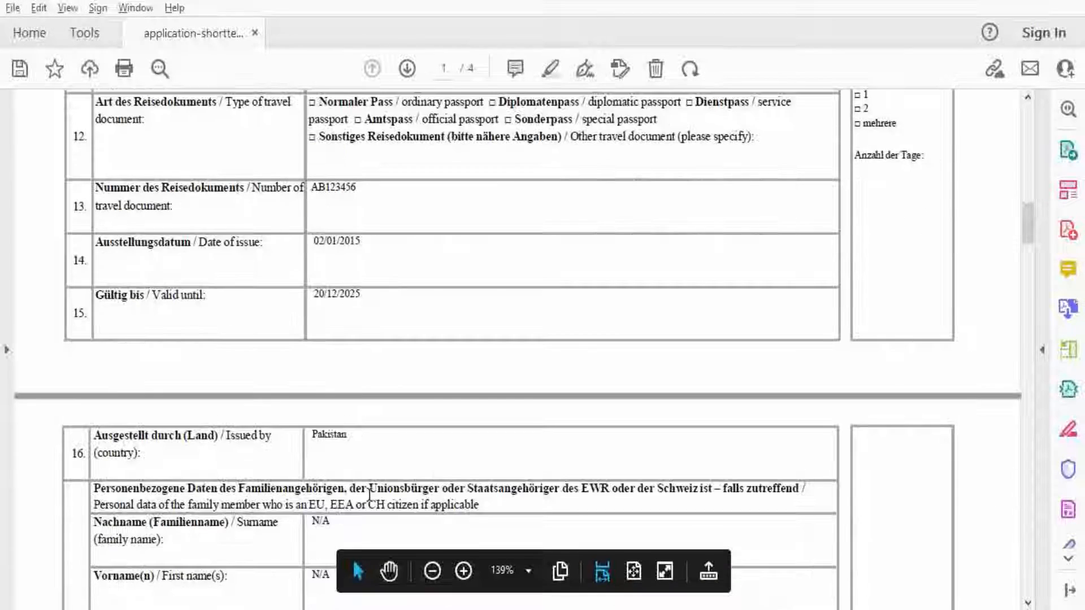
{"action": "scroll", "coordinate": [368, 494], "scroll_direction": "down", "scroll_amount": 1}
{"action": "scroll", "coordinate": [395, 410], "scroll_direction": "down", "scroll_amount": 1}
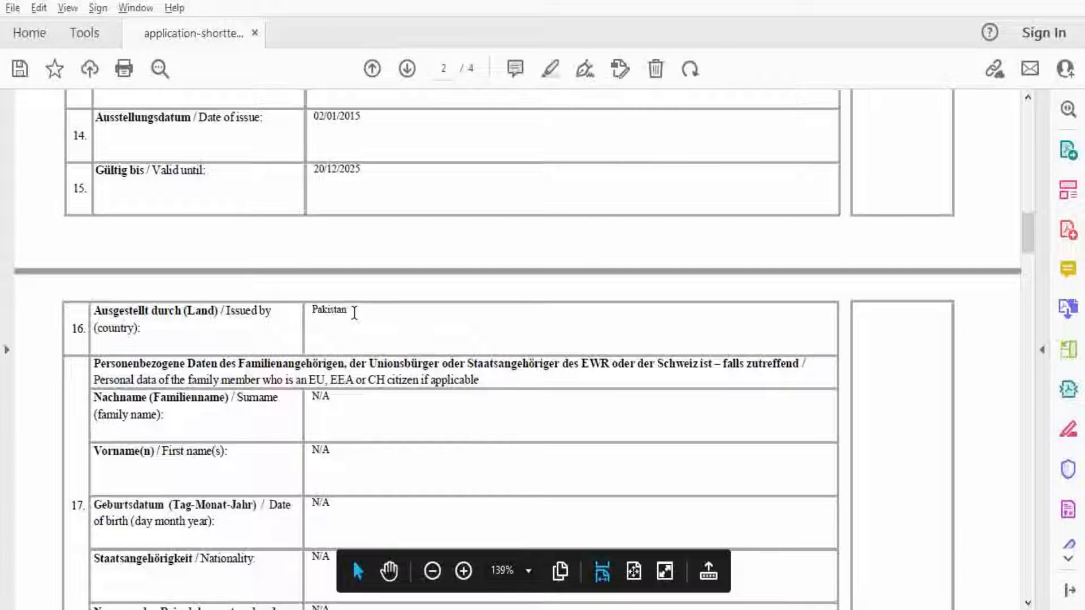
Examine fields 17 and 18 on the EU, EEA or CH family member's personal data and the family relationship.
{"action": "scroll", "coordinate": [352, 311], "scroll_direction": "down", "scroll_amount": 1}
{"action": "scroll", "coordinate": [371, 368], "scroll_direction": "down", "scroll_amount": 1}
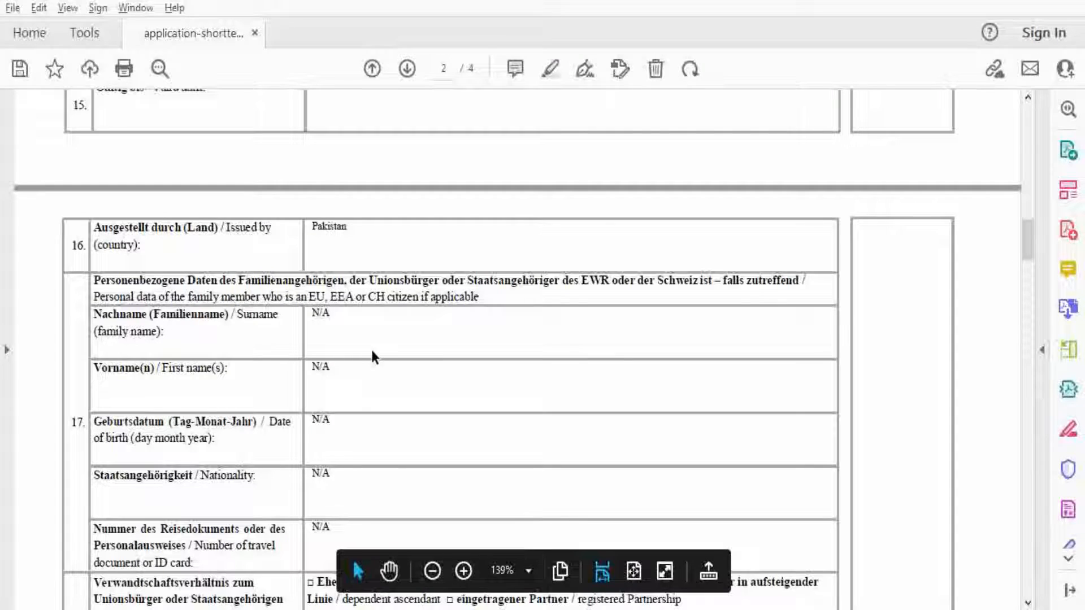
{"action": "scroll", "coordinate": [372, 359], "scroll_direction": "down", "scroll_amount": 1}
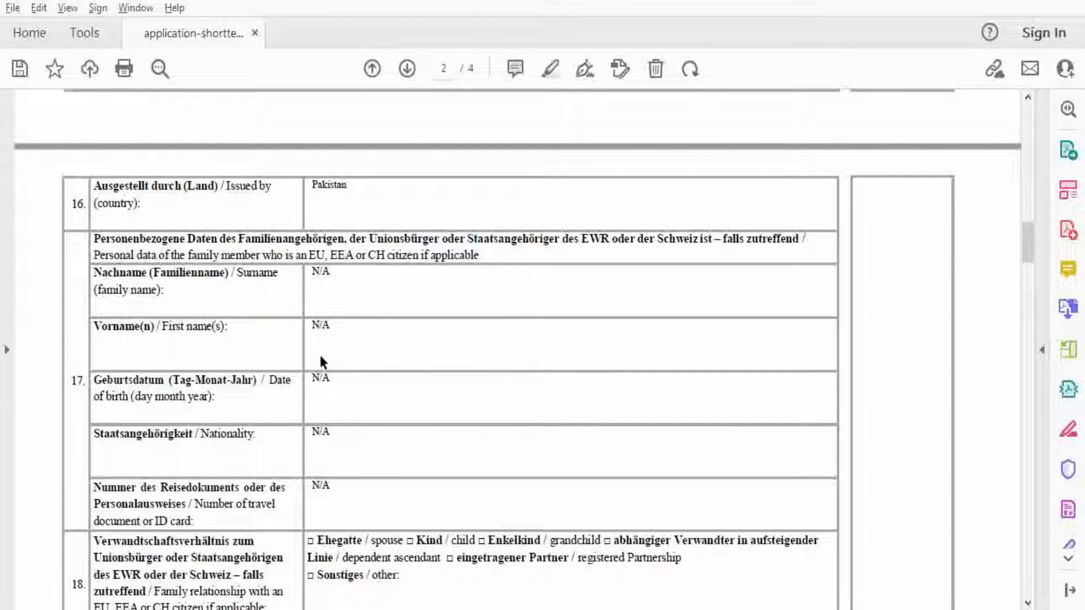
{"action": "scroll", "coordinate": [339, 395], "scroll_direction": "down", "scroll_amount": 1}
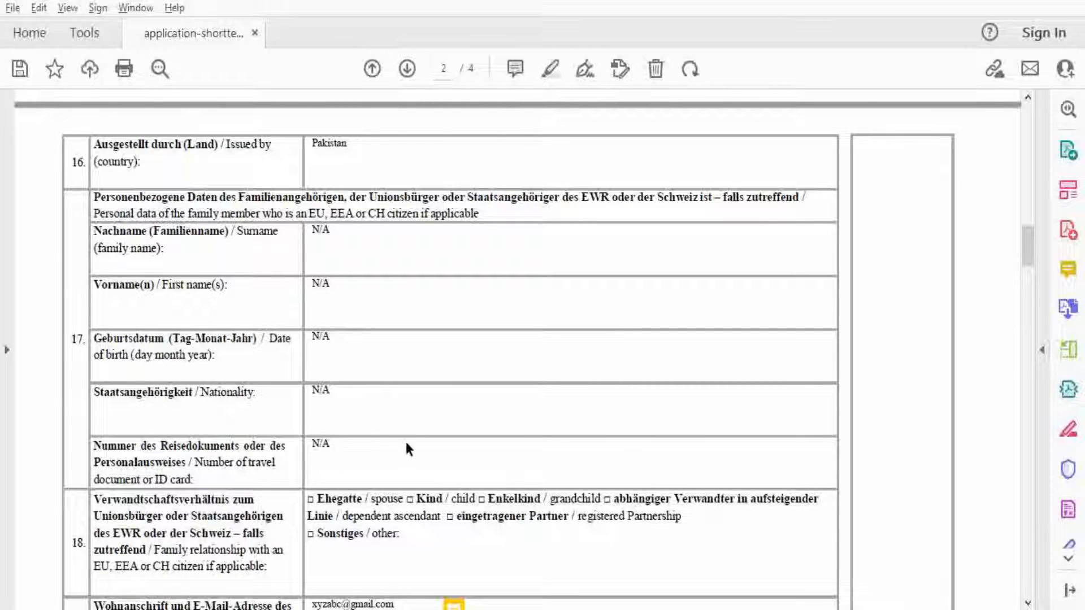
{"action": "scroll", "coordinate": [407, 446], "scroll_direction": "down", "scroll_amount": 2}
{"action": "scroll", "coordinate": [351, 360], "scroll_direction": "down", "scroll_amount": 1}
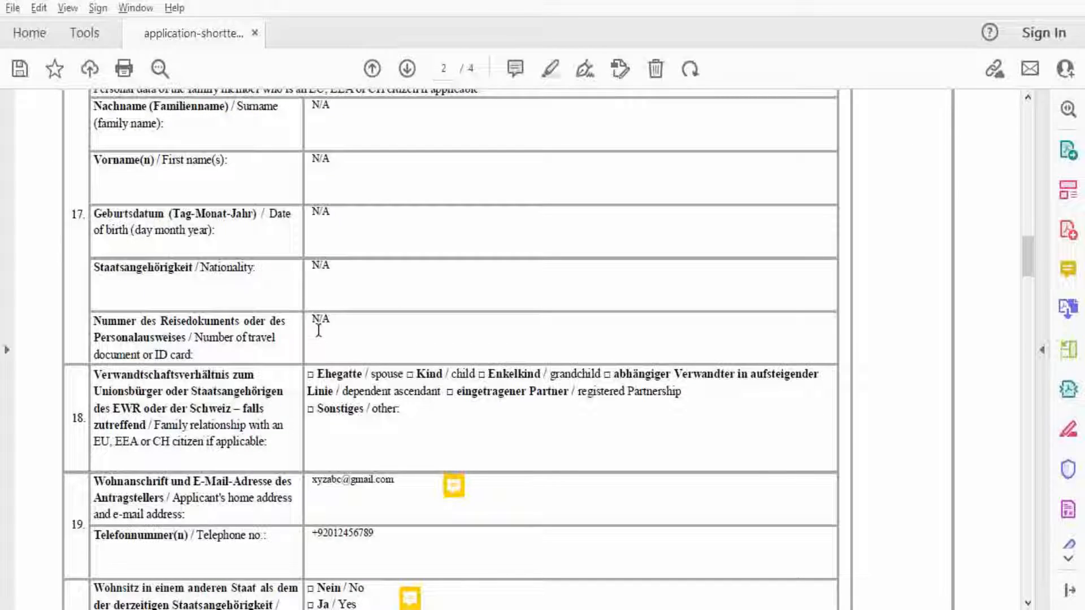
{"action": "scroll", "coordinate": [450, 311], "scroll_direction": "down", "scroll_amount": 1}
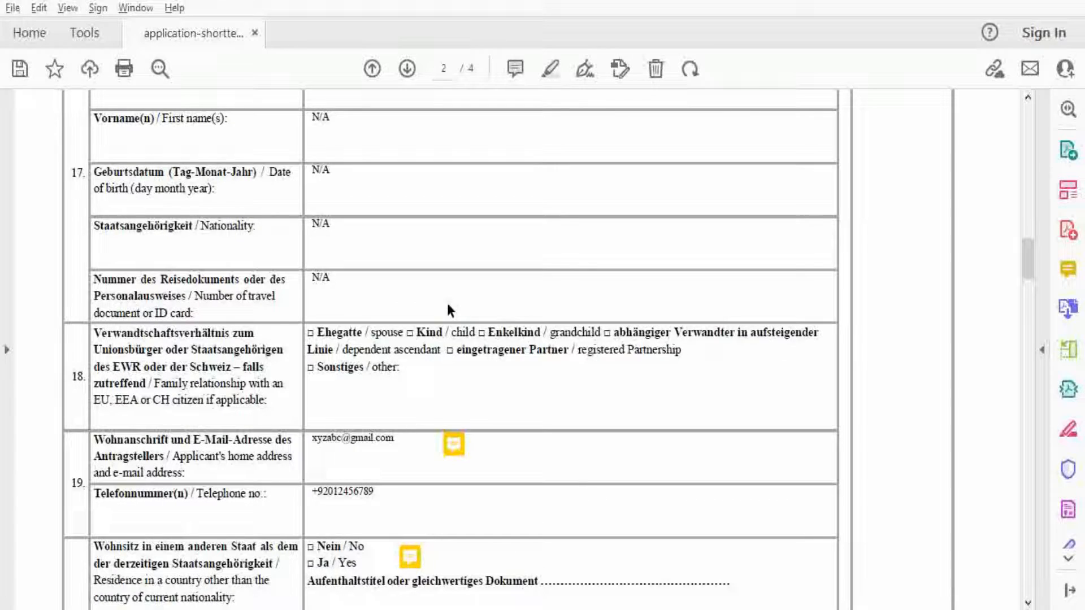
{"action": "scroll", "coordinate": [448, 306], "scroll_direction": "down", "scroll_amount": 1}
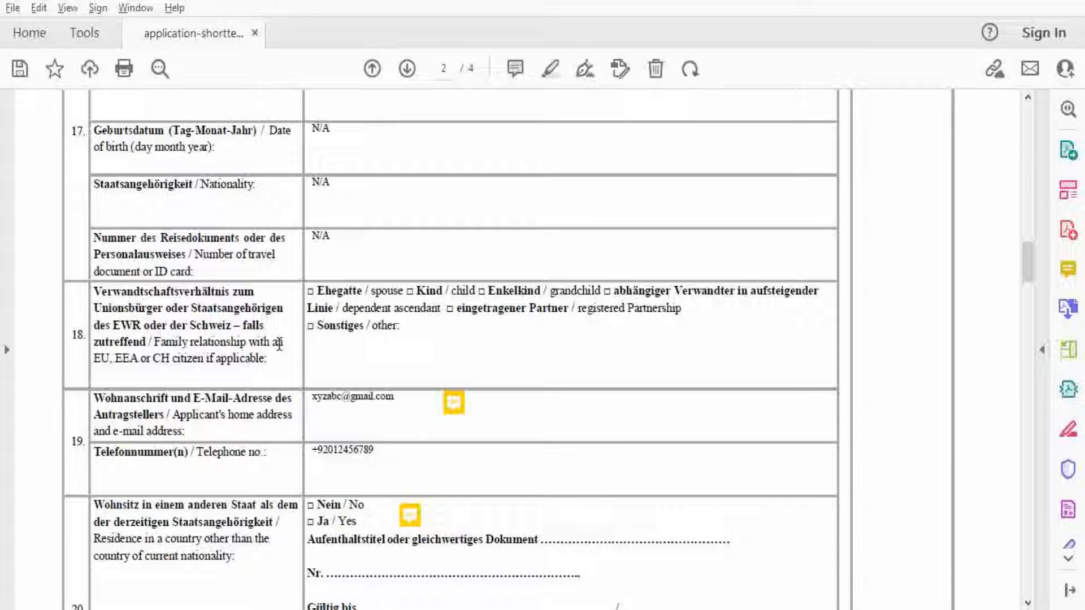
{"action": "scroll", "coordinate": [406, 270], "scroll_direction": "up", "scroll_amount": 3}
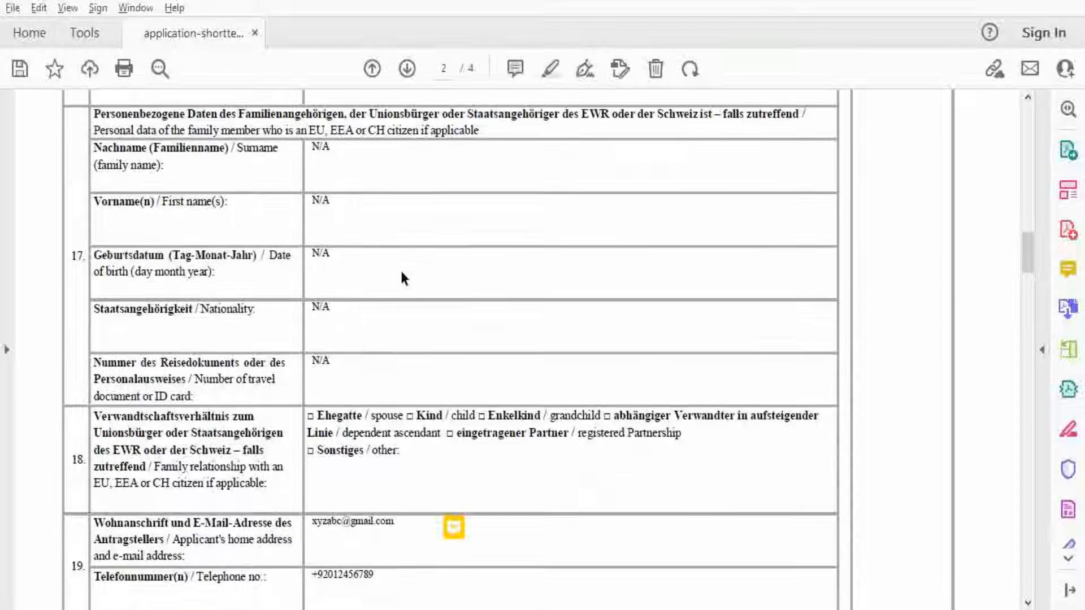
{"action": "scroll", "coordinate": [398, 269], "scroll_direction": "down", "scroll_amount": 1}
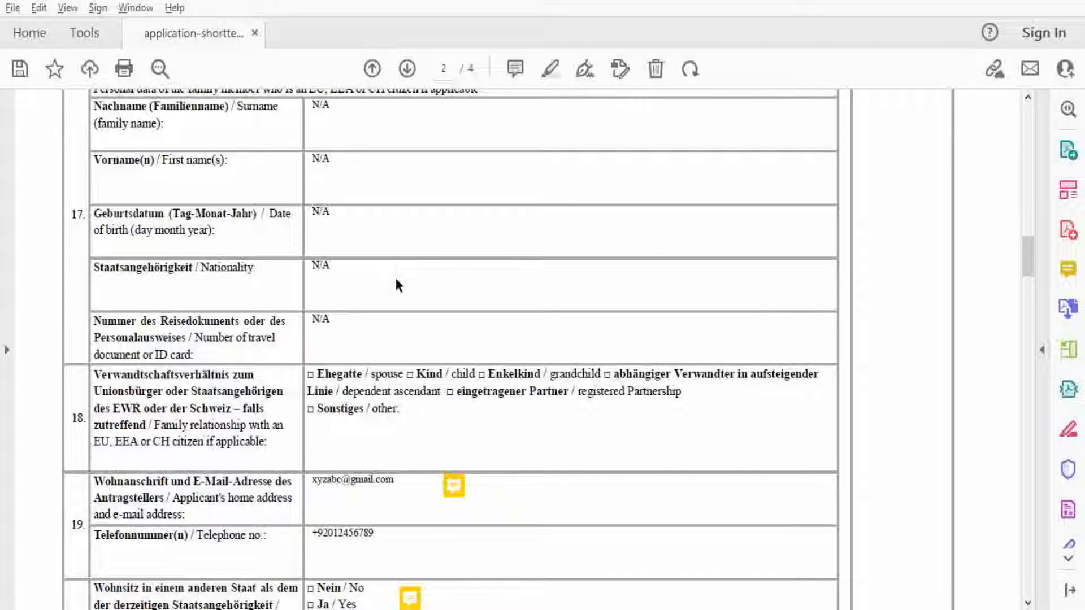
{"action": "scroll", "coordinate": [391, 293], "scroll_direction": "down", "scroll_amount": 1}
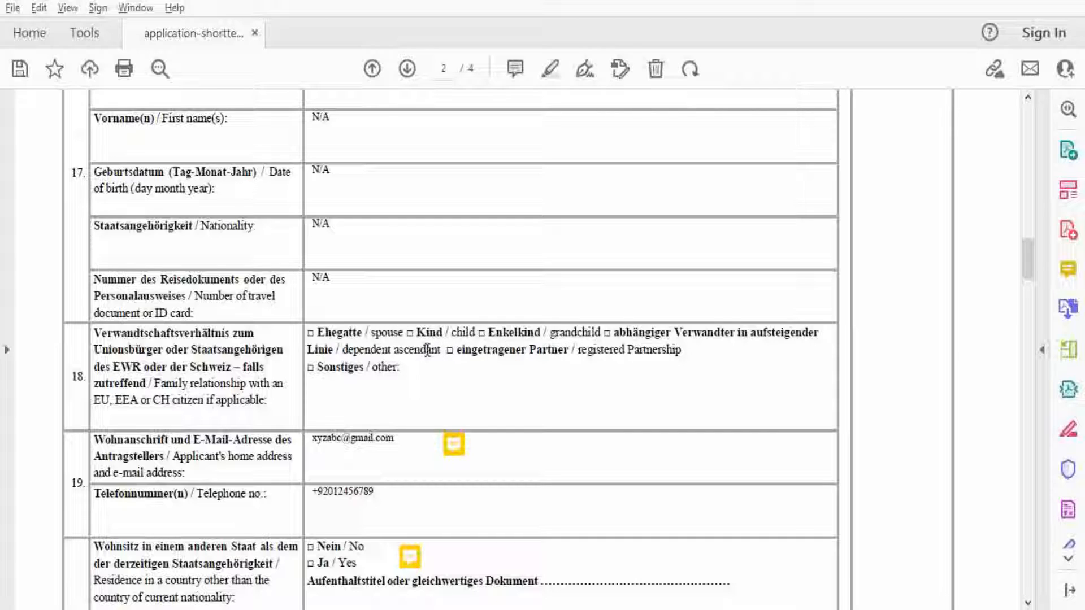
{"action": "scroll", "coordinate": [386, 266], "scroll_direction": "up", "scroll_amount": 3}
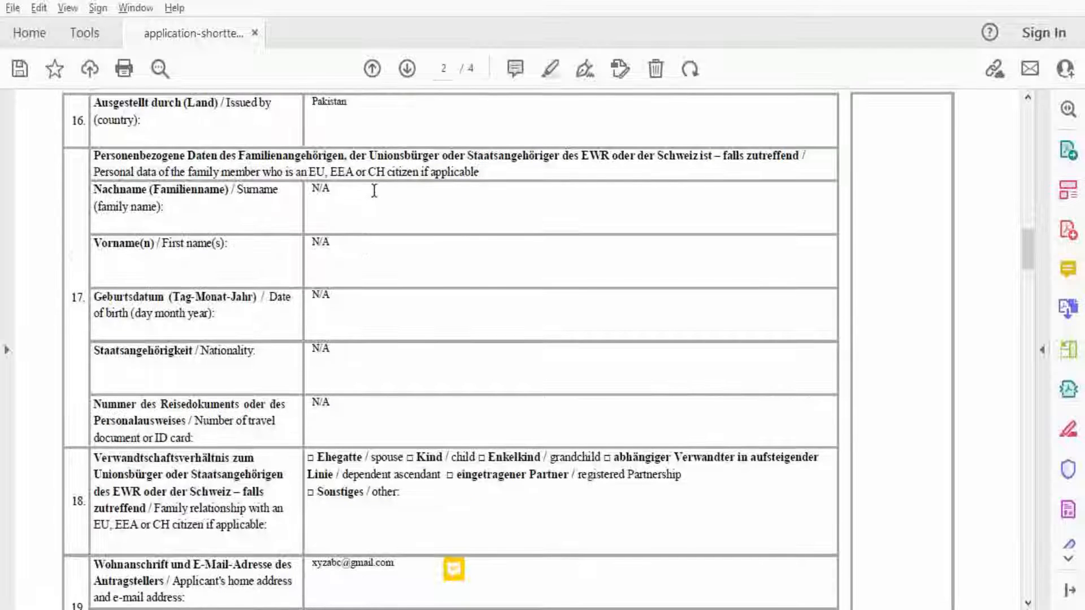
{"action": "scroll", "coordinate": [387, 281], "scroll_direction": "down", "scroll_amount": 1}
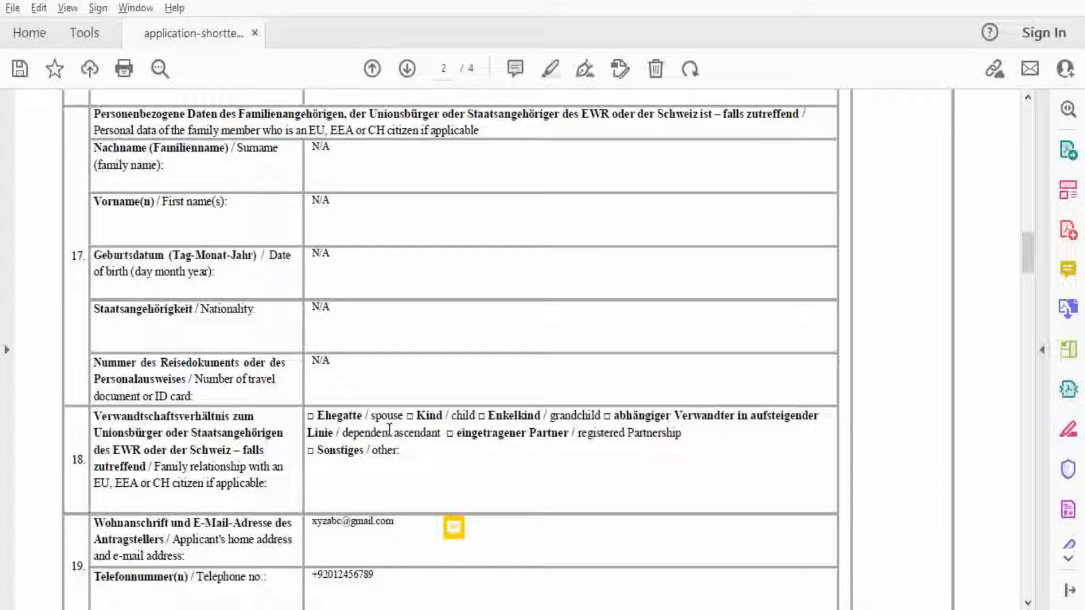
Open the comment beside the applicant's e-mail in field 19 and review the home address and telephone number entries.
{"action": "scroll", "coordinate": [390, 427], "scroll_direction": "down", "scroll_amount": 4}
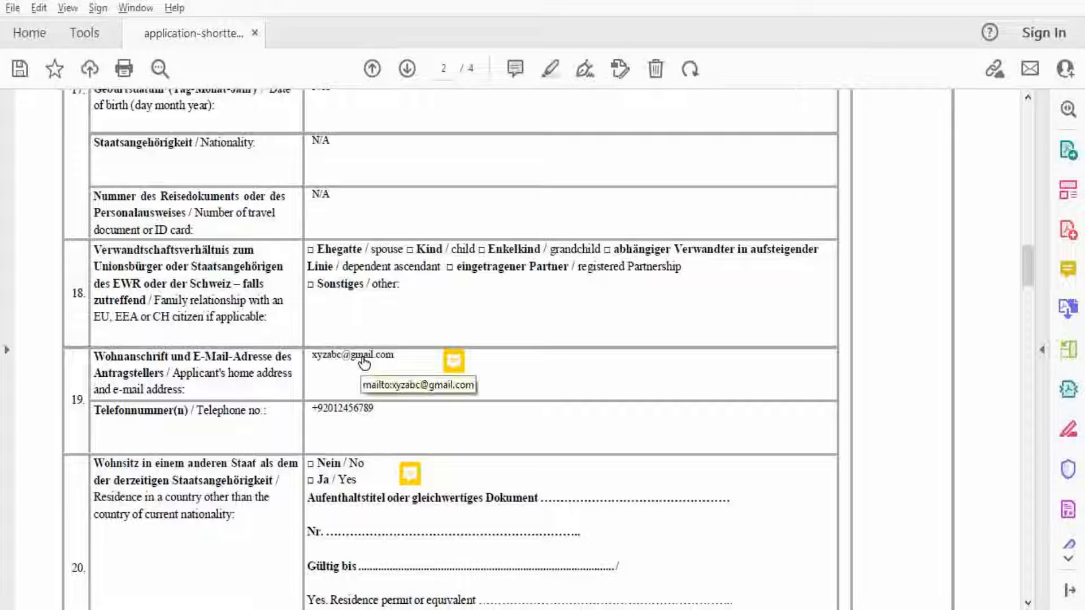
{"action": "left_click", "coordinate": [459, 366]}
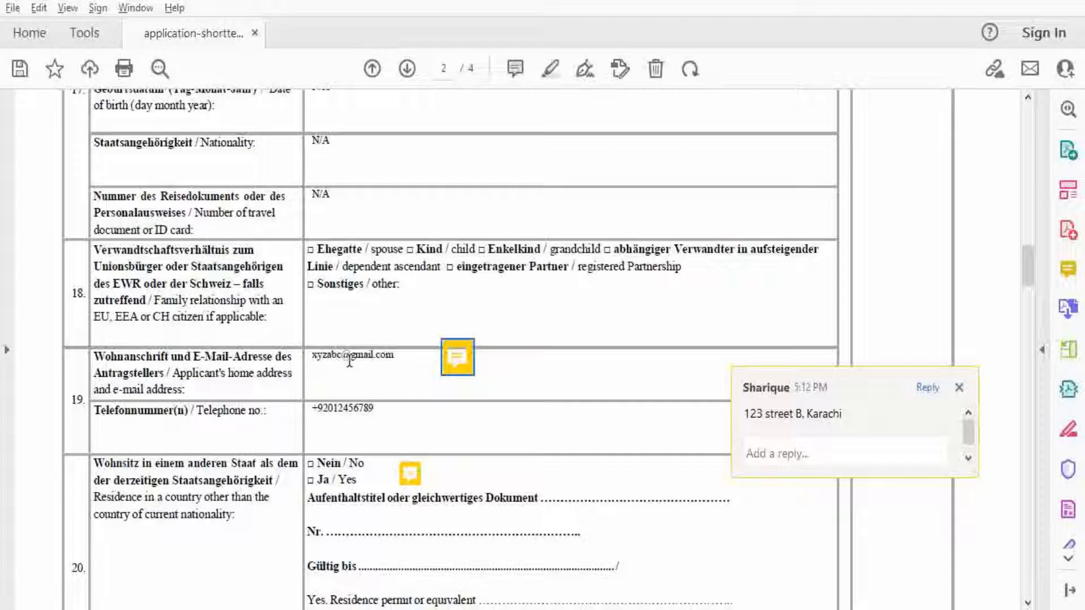
{"action": "scroll", "coordinate": [662, 459], "scroll_direction": "down", "scroll_amount": 3}
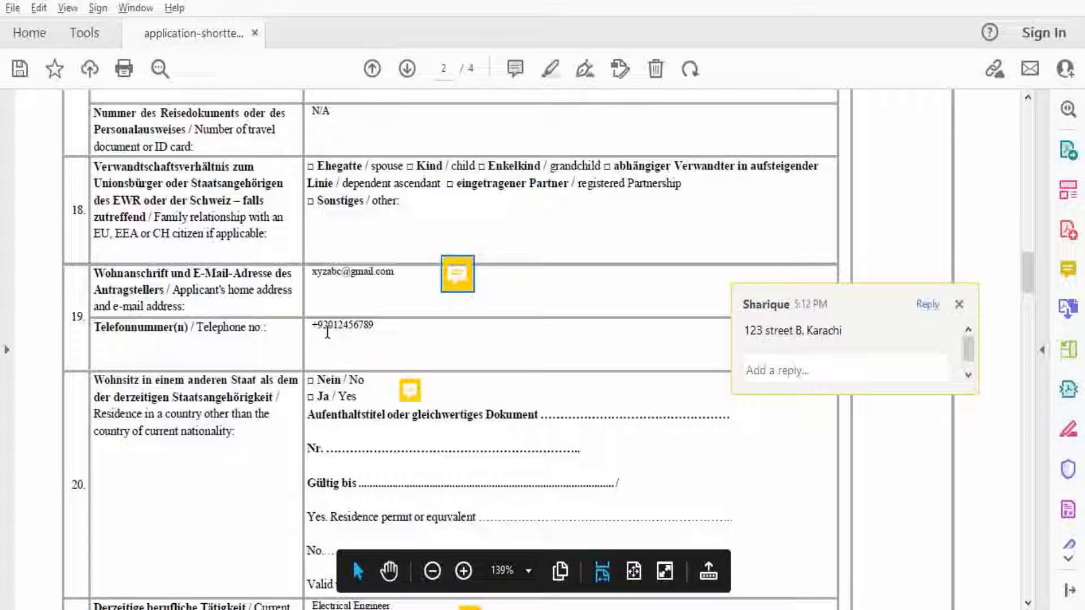
Examine field 20 on residence in another country and the current occupation in field 21.
{"action": "scroll", "coordinate": [430, 353], "scroll_direction": "down", "scroll_amount": 2}
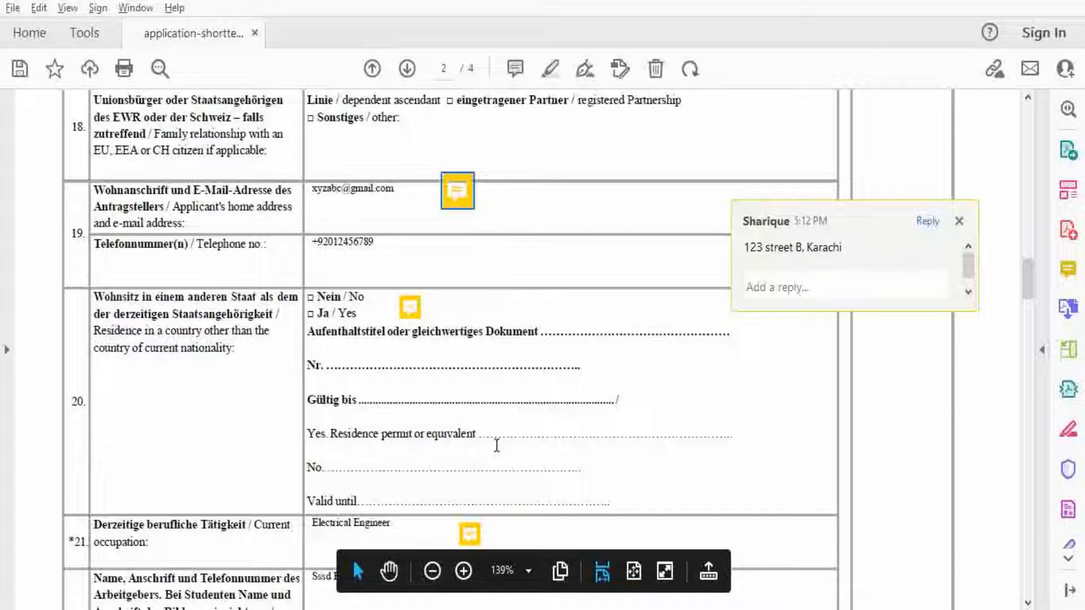
{"action": "mouse_move", "coordinate": [461, 503]}
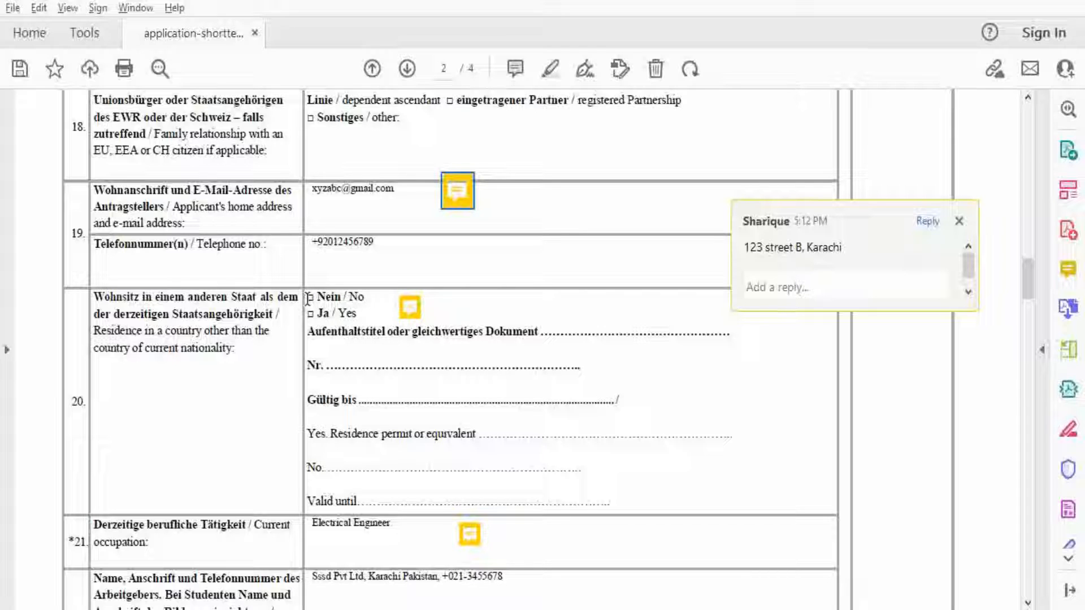
{"action": "scroll", "coordinate": [665, 450], "scroll_direction": "down", "scroll_amount": 3}
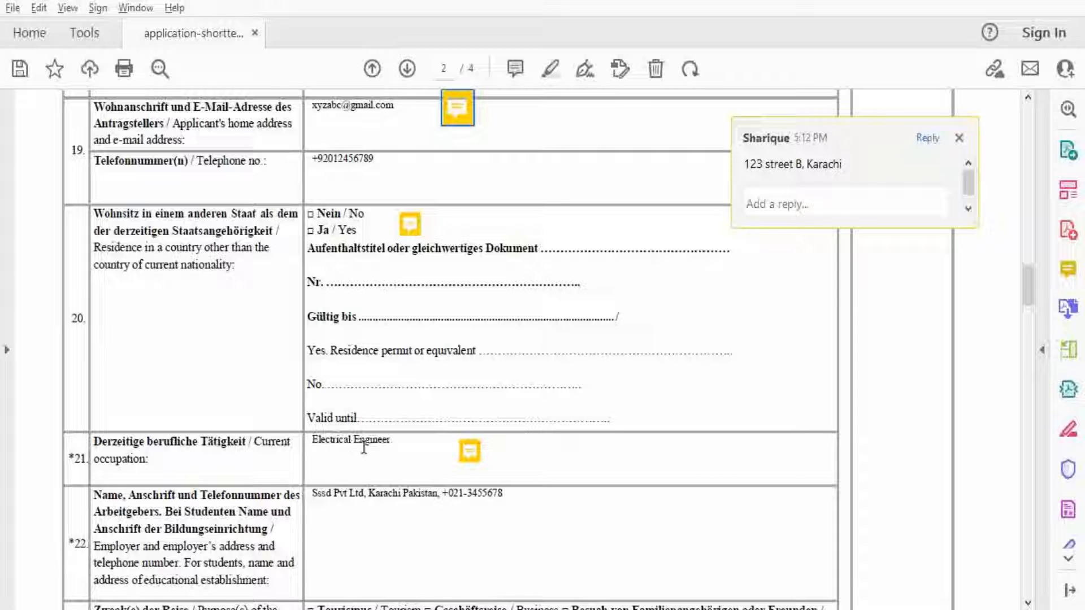
Open the comment beside the current occupation in field 21, and review the employer details and journey purpose in fields 22 and 23.
{"action": "left_click", "coordinate": [469, 451]}
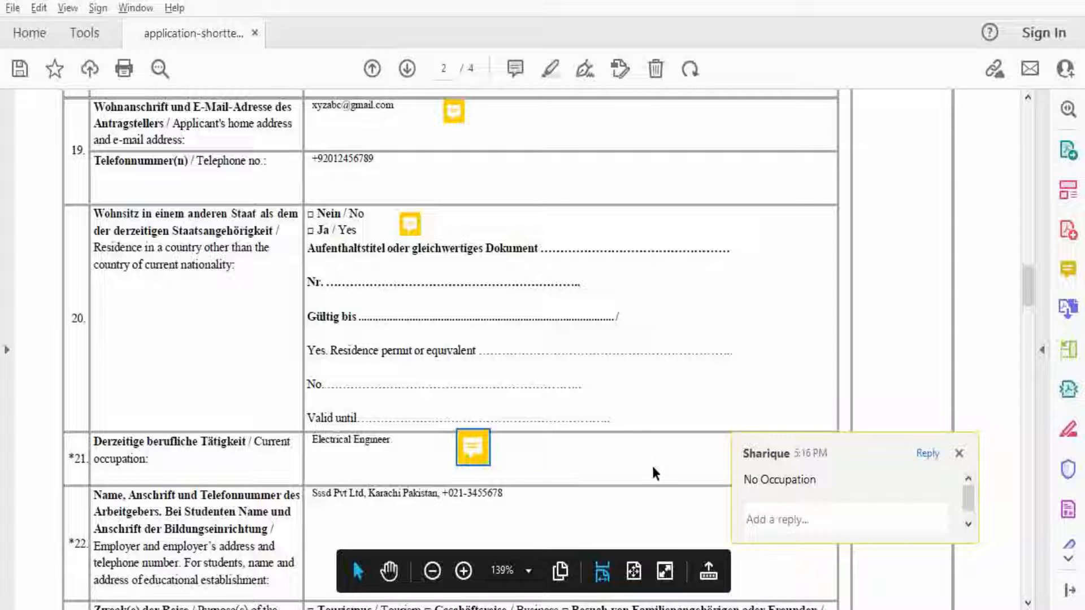
{"action": "scroll", "coordinate": [653, 467], "scroll_direction": "down", "scroll_amount": 3}
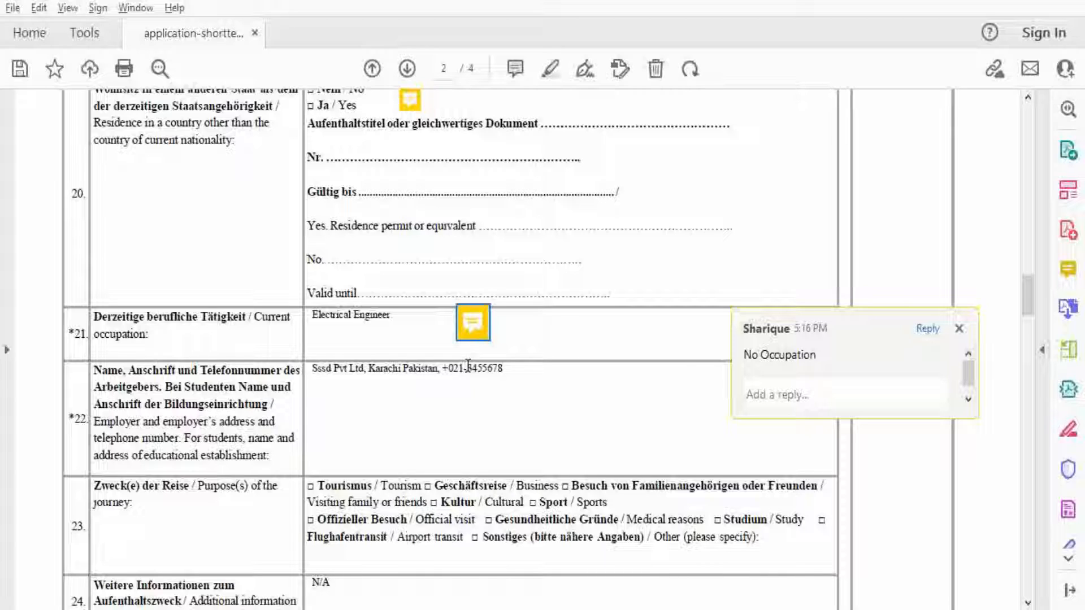
{"action": "scroll", "coordinate": [478, 418], "scroll_direction": "down", "scroll_amount": 2}
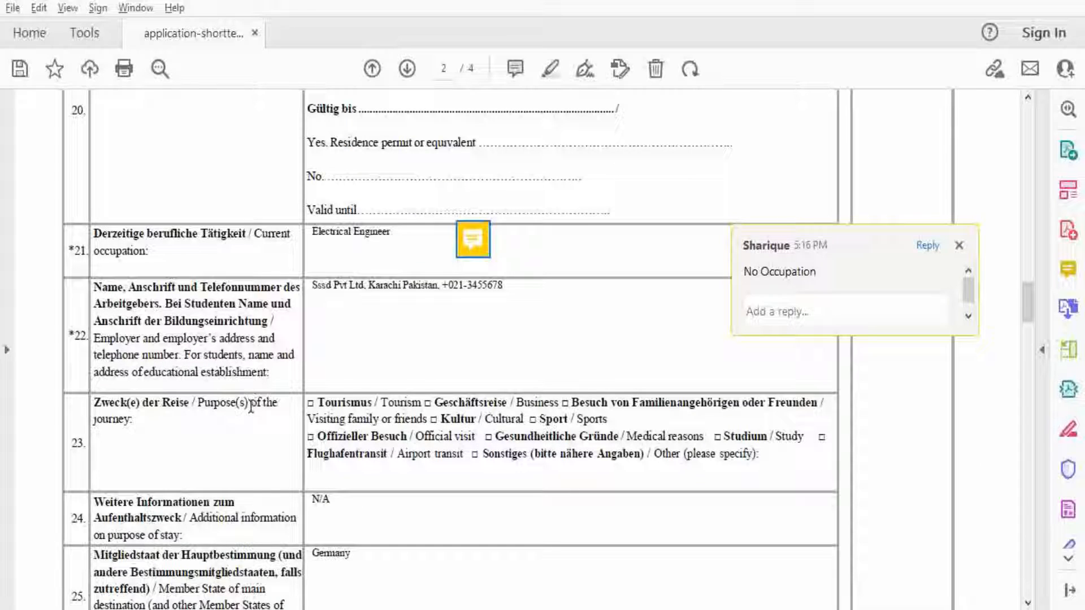
{"action": "scroll", "coordinate": [258, 406], "scroll_direction": "down", "scroll_amount": 1}
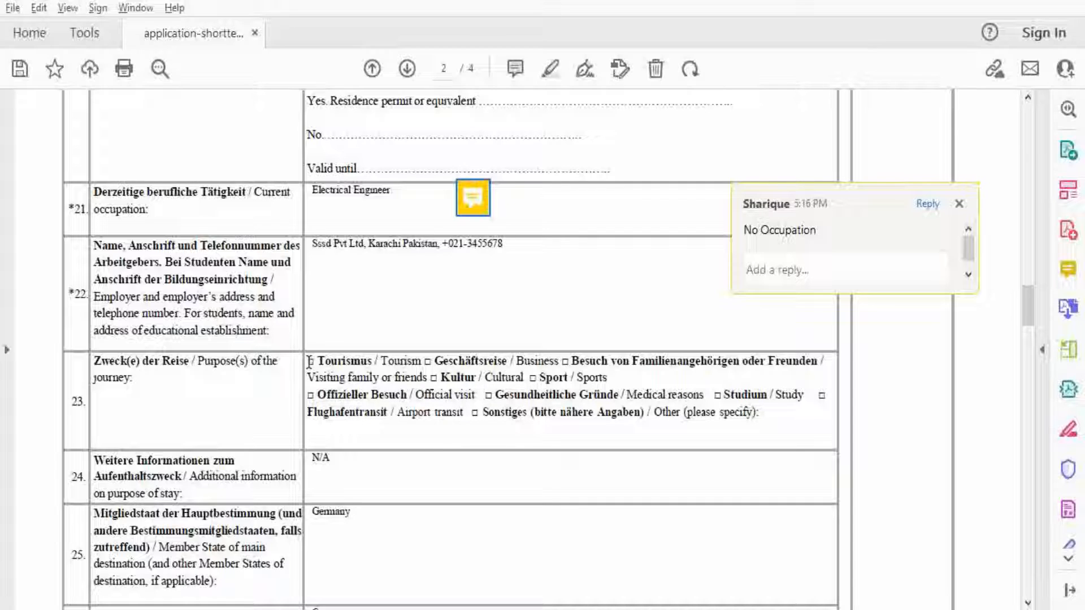
{"action": "left_click", "coordinate": [960, 204]}
Check fields 24 to 26 on additional stay information, the Member State of main destination and the Member State of first entry.
{"action": "scroll", "coordinate": [565, 361], "scroll_direction": "down", "scroll_amount": 3}
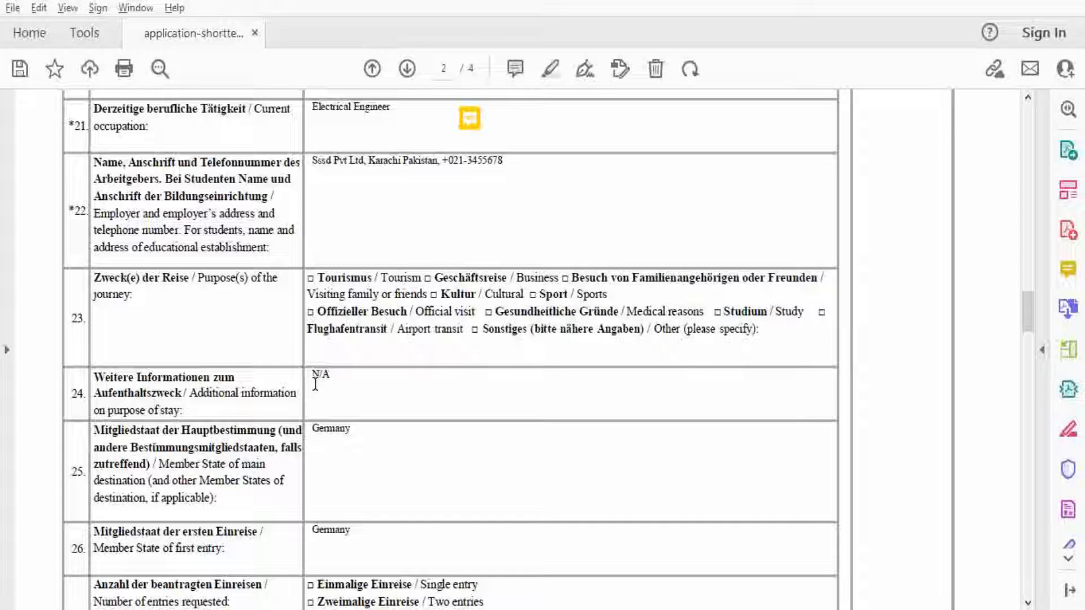
{"action": "scroll", "coordinate": [378, 382], "scroll_direction": "down", "scroll_amount": 3}
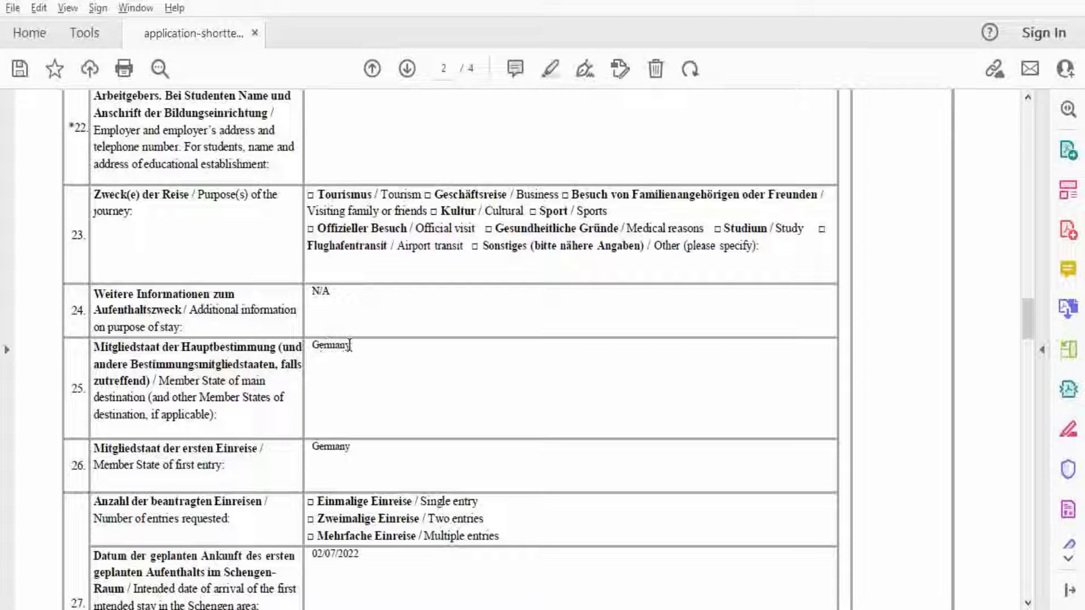
{"action": "scroll", "coordinate": [330, 438], "scroll_direction": "down", "scroll_amount": 1}
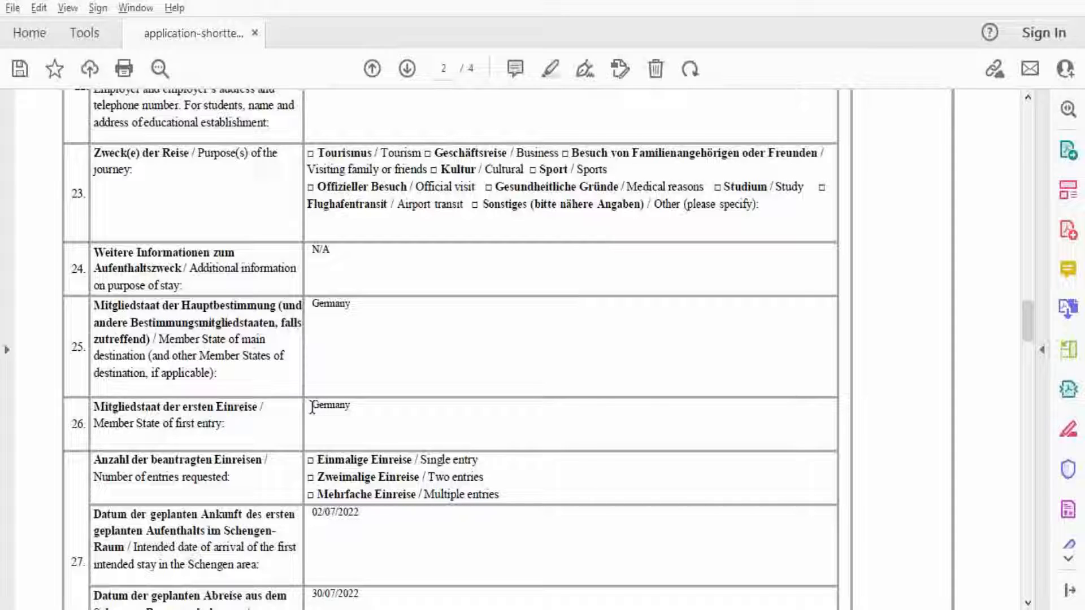
Examine field 27 on the number of entries requested and the intended arrival and departure dates for the Schengen area.
{"action": "scroll", "coordinate": [371, 416], "scroll_direction": "down", "scroll_amount": 3}
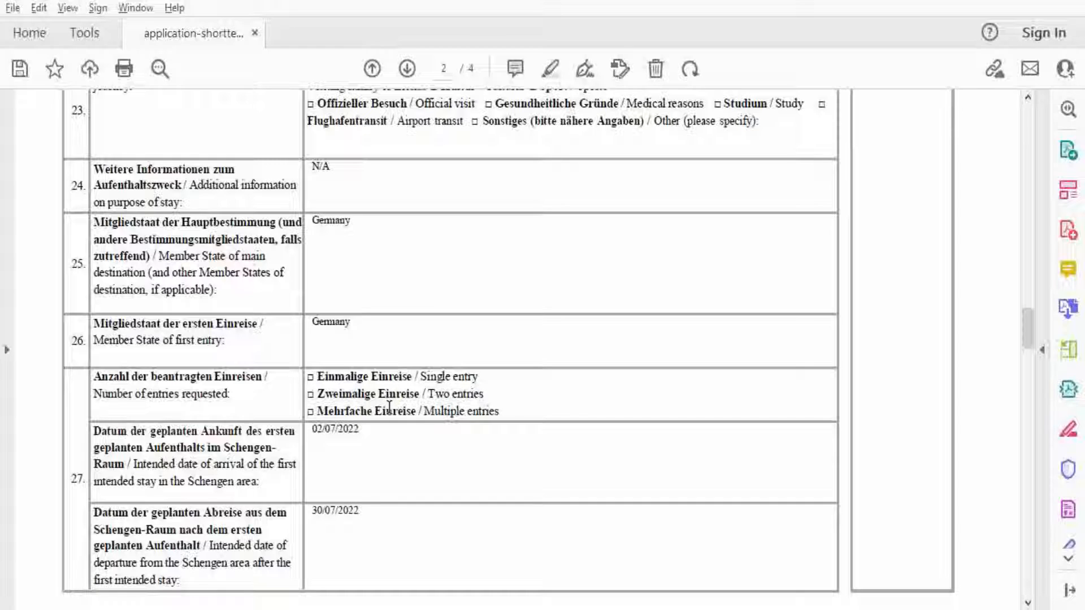
{"action": "scroll", "coordinate": [389, 407], "scroll_direction": "down", "scroll_amount": 1}
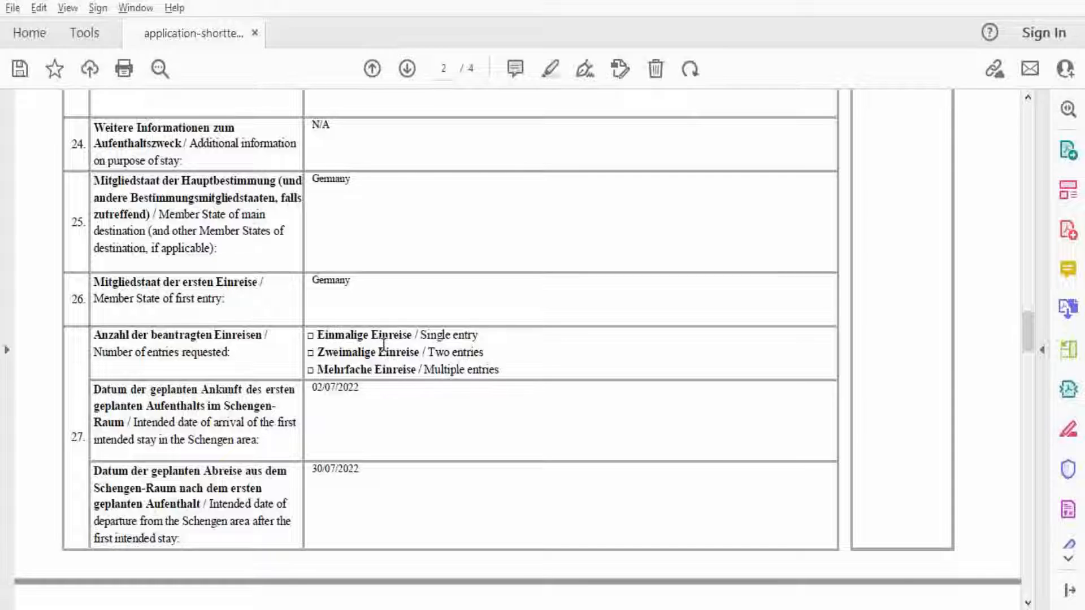
{"action": "scroll", "coordinate": [351, 405], "scroll_direction": "down", "scroll_amount": 2}
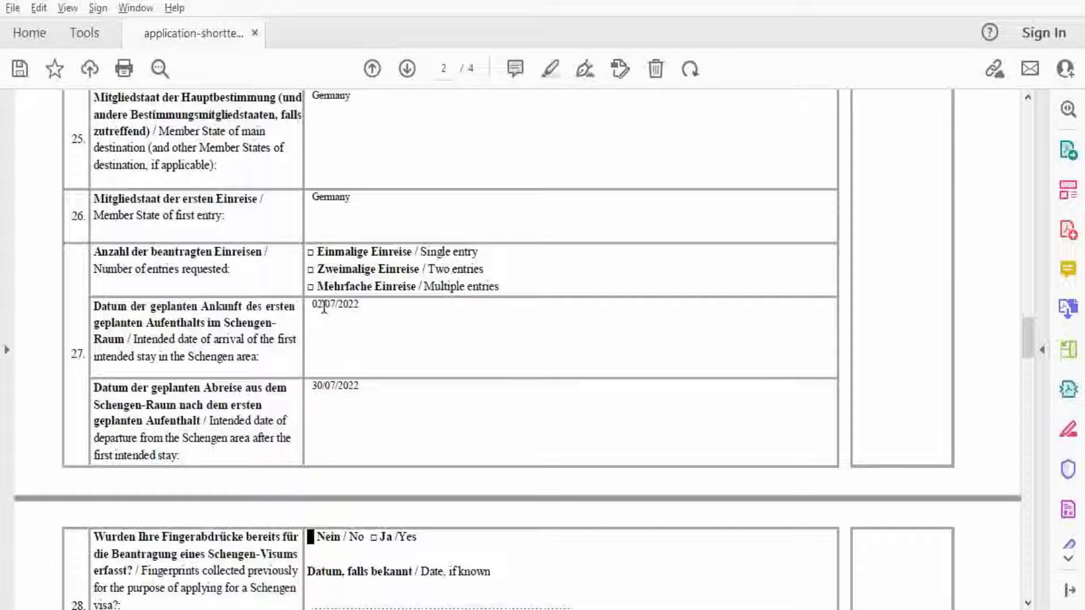
{"action": "scroll", "coordinate": [324, 306], "scroll_direction": "down", "scroll_amount": 1}
{"action": "scroll", "coordinate": [315, 365], "scroll_direction": "down", "scroll_amount": 3}
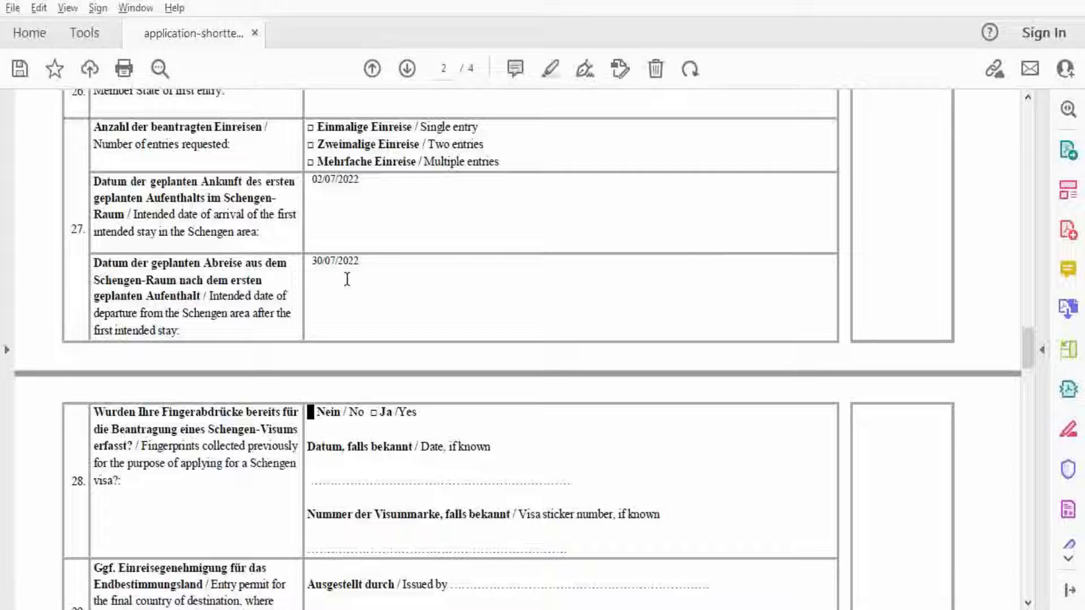
{"action": "scroll", "coordinate": [346, 279], "scroll_direction": "down", "scroll_amount": 2}
{"action": "scroll", "coordinate": [345, 271], "scroll_direction": "up", "scroll_amount": 1}
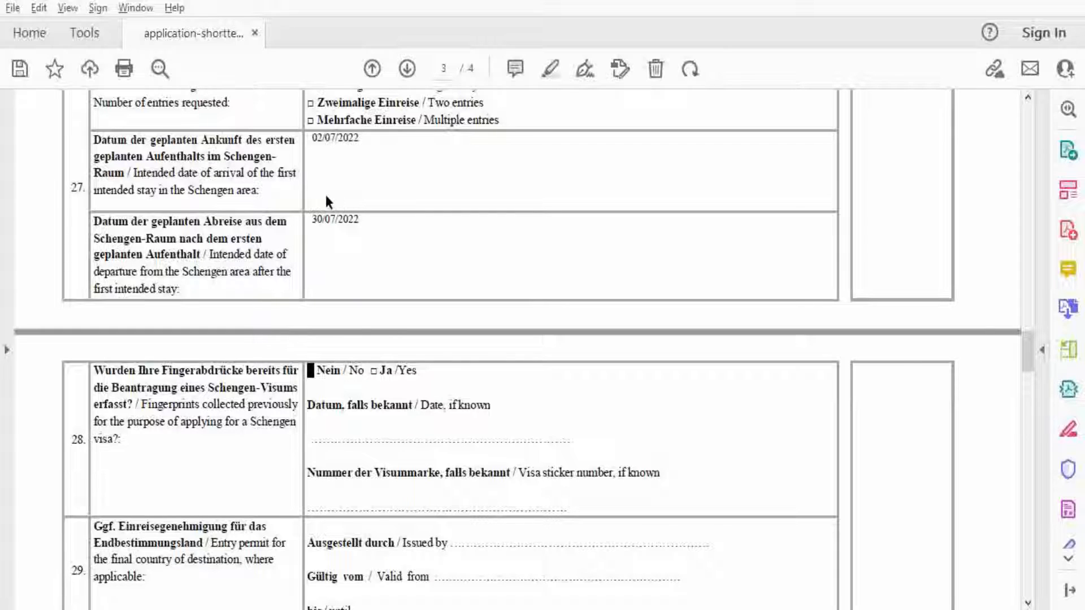
Review fields 28 and 29 on previously collected fingerprints and the entry permit for the final country of destination.
{"action": "scroll", "coordinate": [429, 327], "scroll_direction": "down", "scroll_amount": 2}
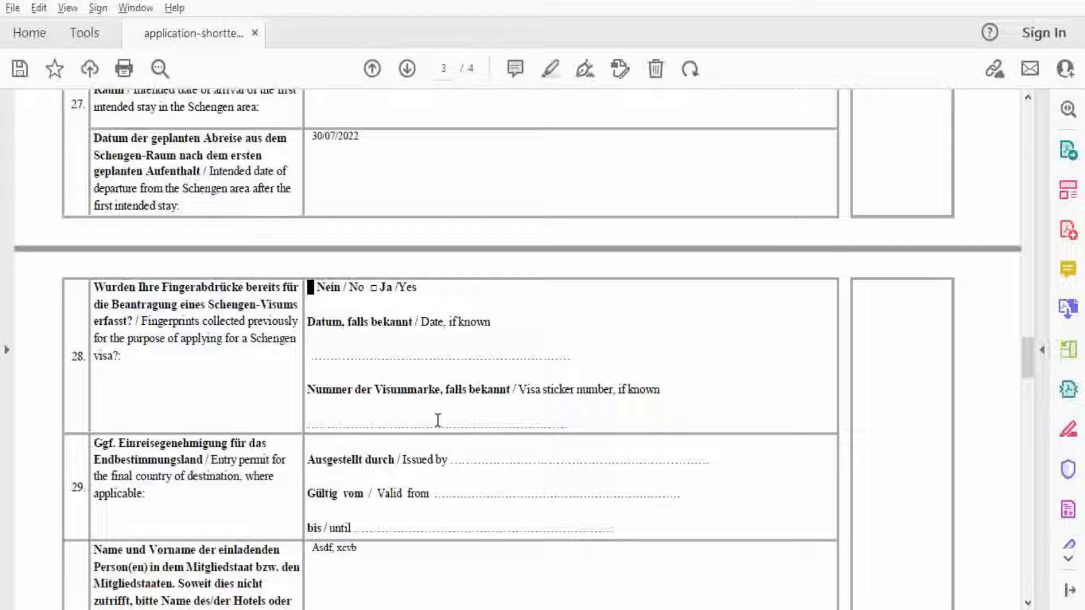
{"action": "scroll", "coordinate": [436, 423], "scroll_direction": "down", "scroll_amount": 1}
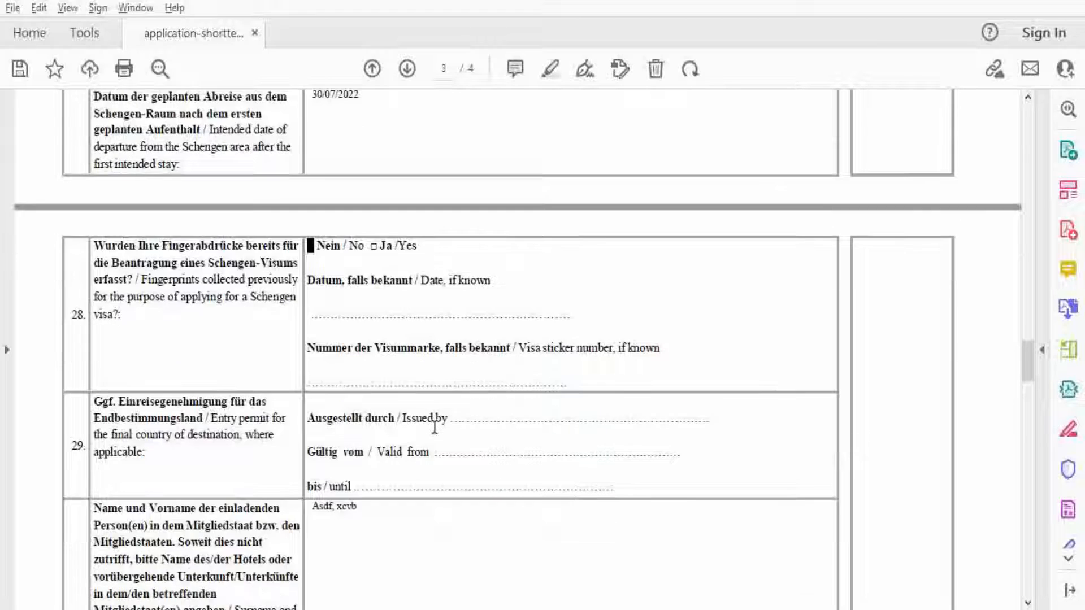
{"action": "scroll", "coordinate": [240, 406], "scroll_direction": "down", "scroll_amount": 1}
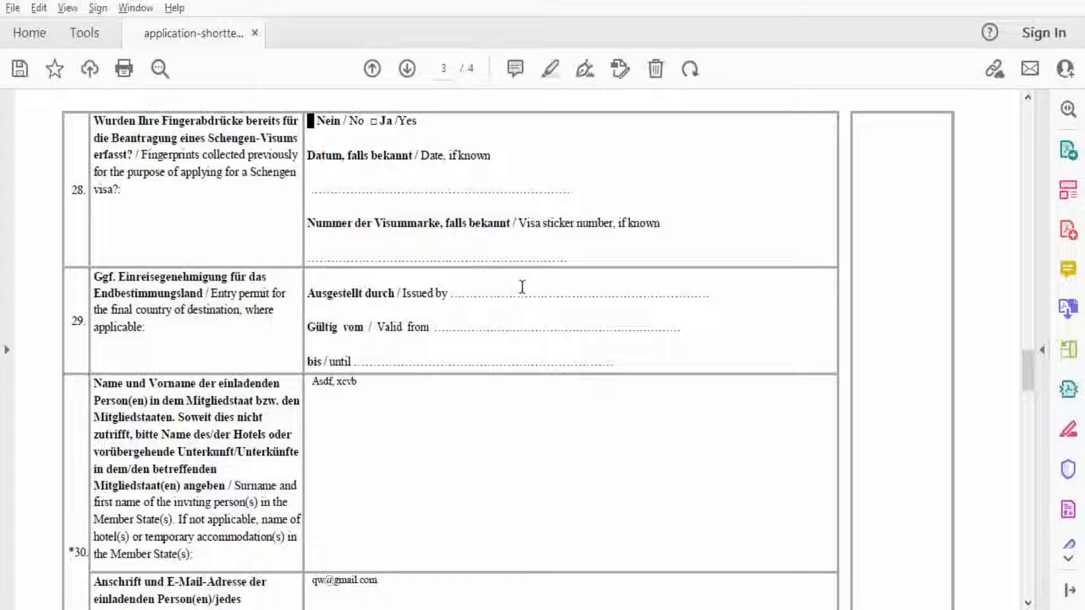
{"action": "scroll", "coordinate": [522, 337], "scroll_direction": "down", "scroll_amount": 1}
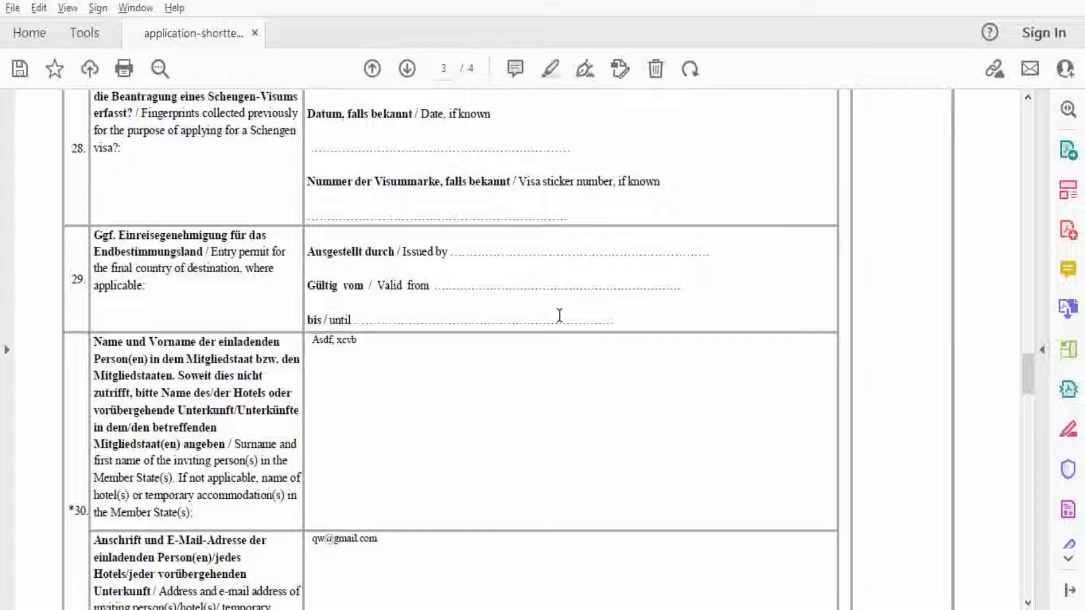
{"action": "scroll", "coordinate": [559, 312], "scroll_direction": "down", "scroll_amount": 2}
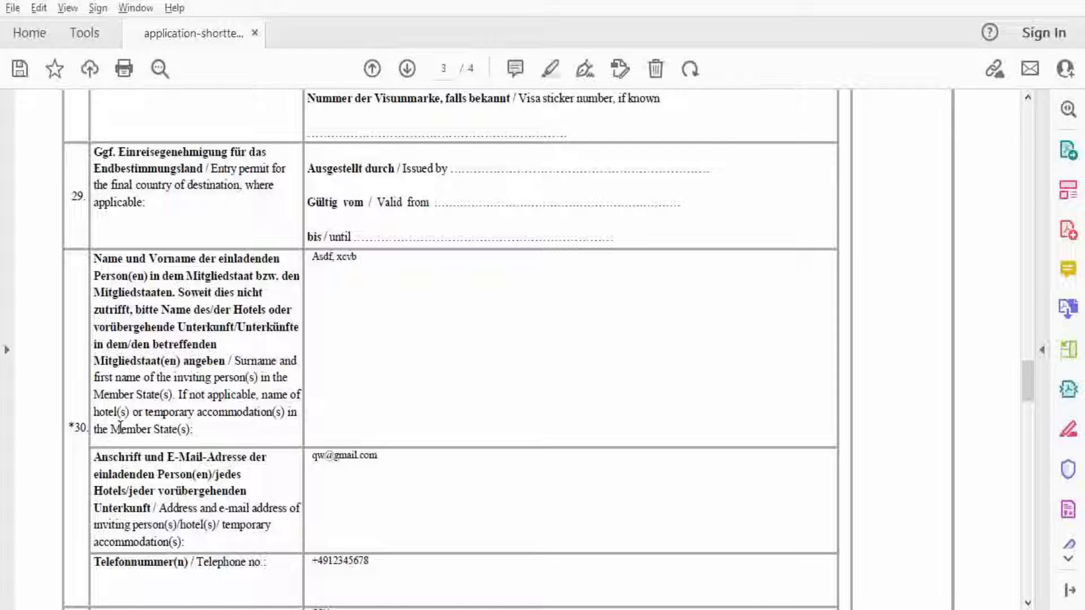
Look back at the EU, EEA or CH family member's personal data in field 17.
{"action": "scroll", "coordinate": [245, 563], "scroll_direction": "up", "scroll_amount": 9}
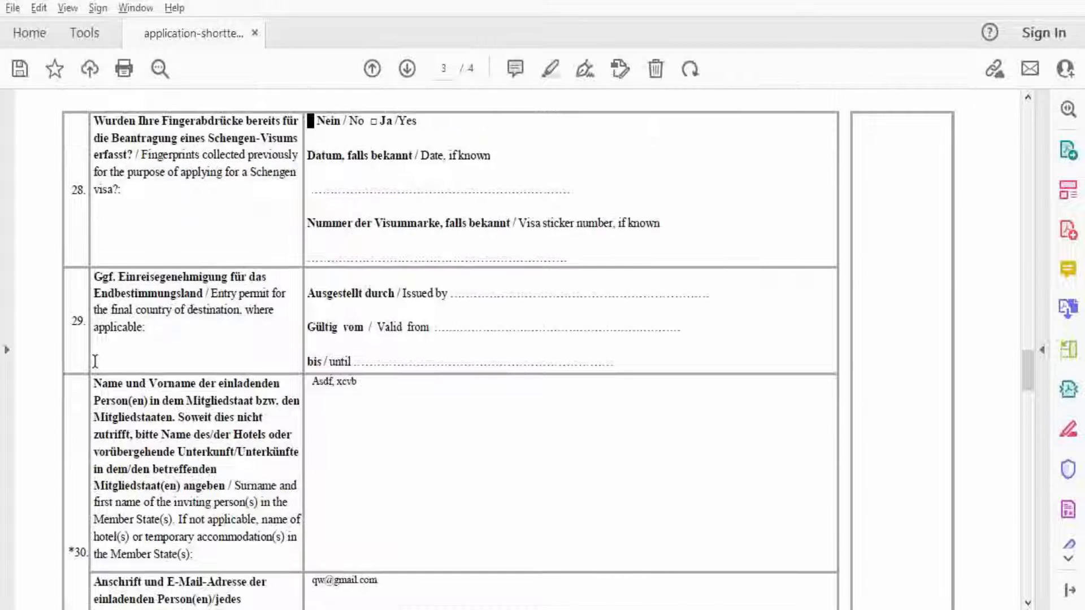
{"action": "scroll", "coordinate": [301, 339], "scroll_direction": "up", "scroll_amount": 10}
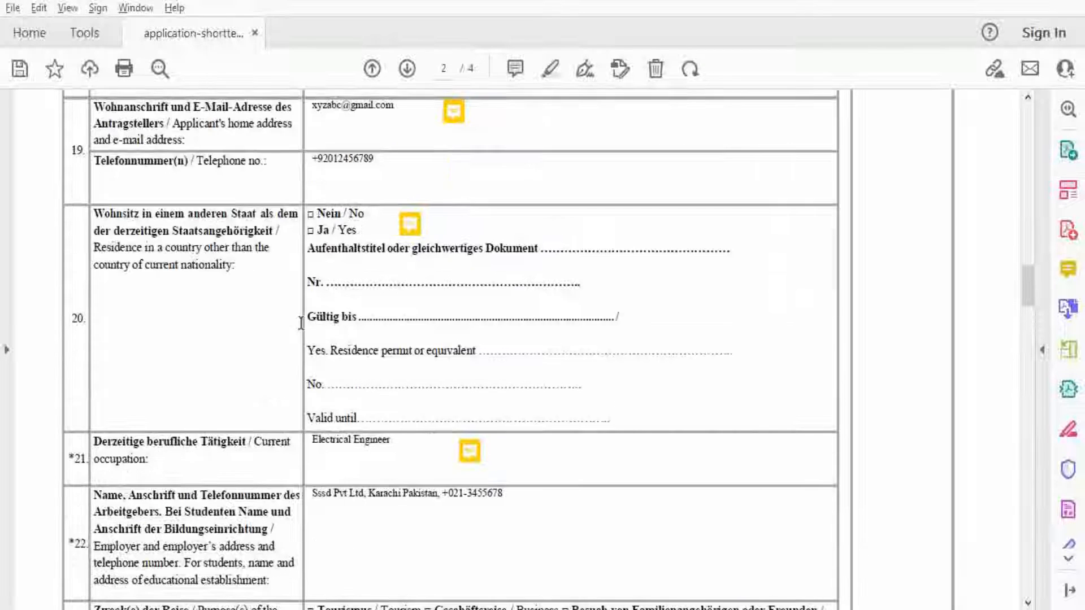
{"action": "scroll", "coordinate": [415, 304], "scroll_direction": "up", "scroll_amount": 8}
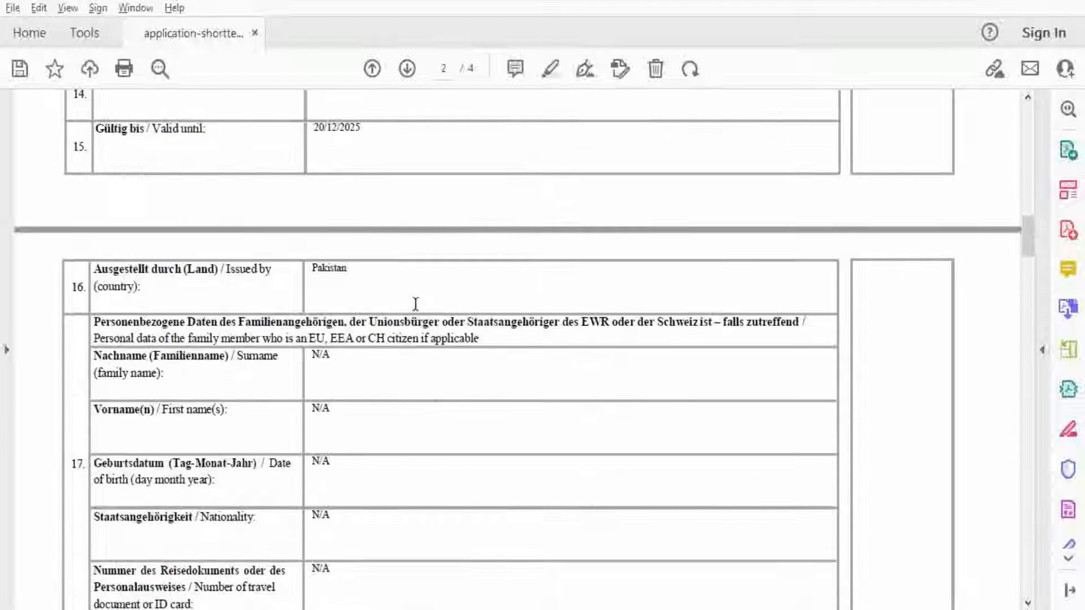
{"action": "scroll", "coordinate": [415, 308], "scroll_direction": "down", "scroll_amount": 1}
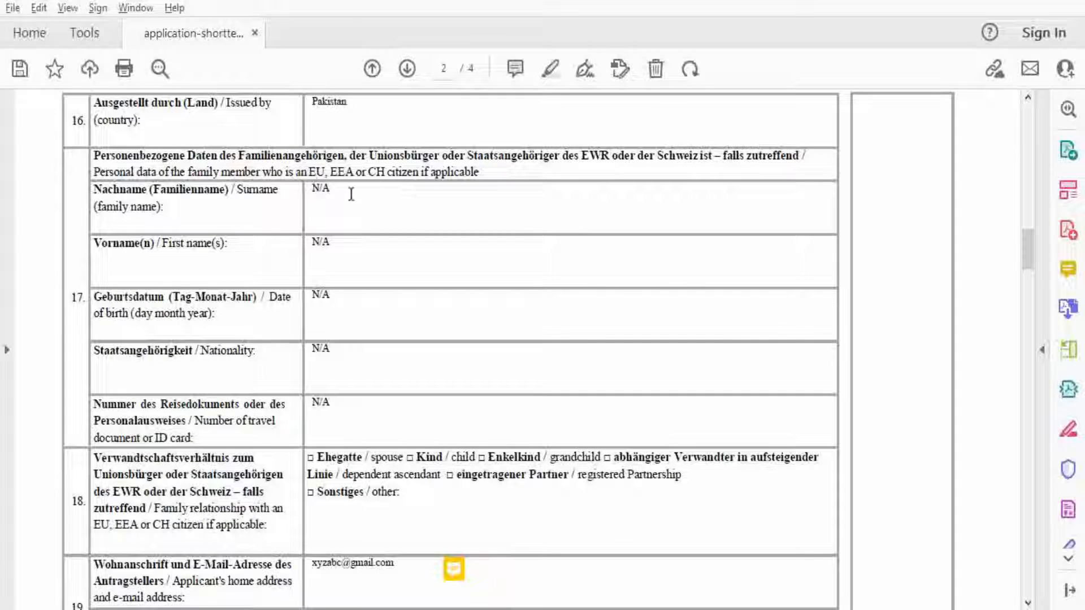
{"action": "scroll", "coordinate": [326, 308], "scroll_direction": "down", "scroll_amount": 10}
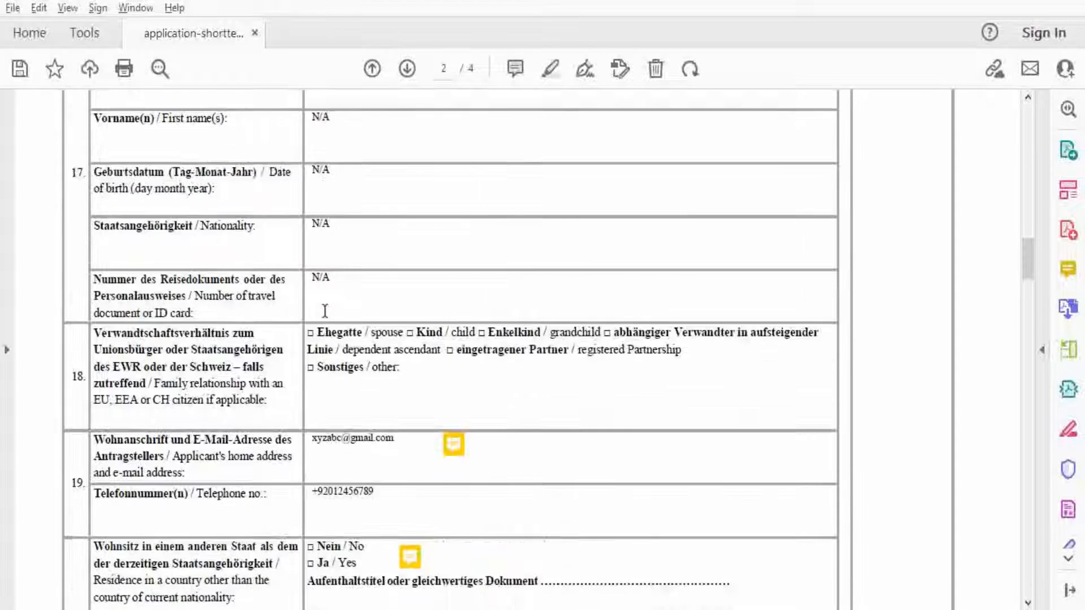
Examine field 30 on the inviting person's or hotel's name, address, e-mail and telephone number.
{"action": "scroll", "coordinate": [325, 320], "scroll_direction": "down", "scroll_amount": 20}
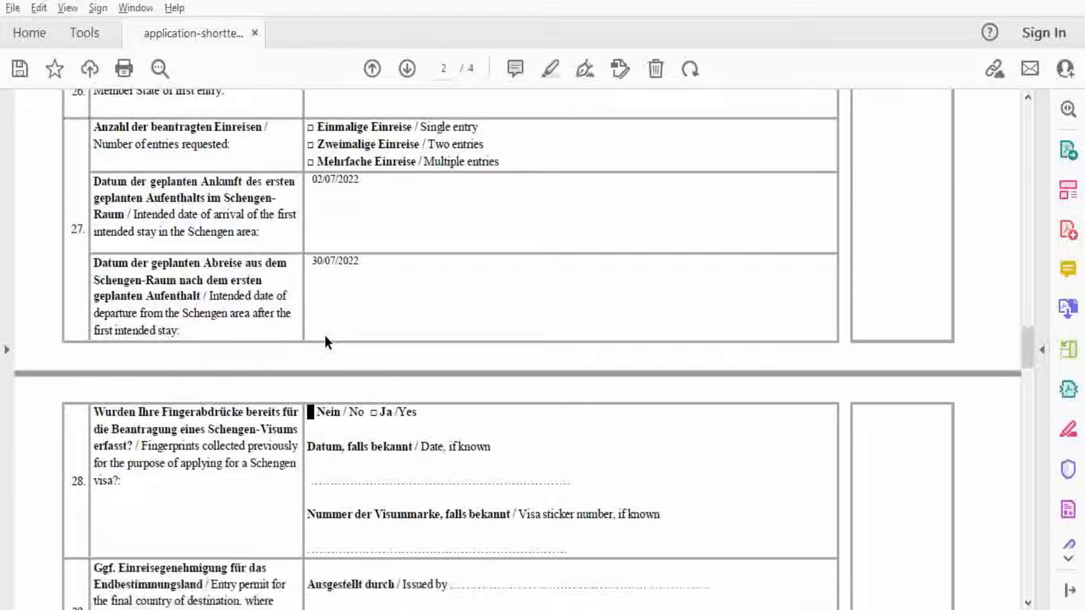
{"action": "scroll", "coordinate": [324, 333], "scroll_direction": "down", "scroll_amount": 5}
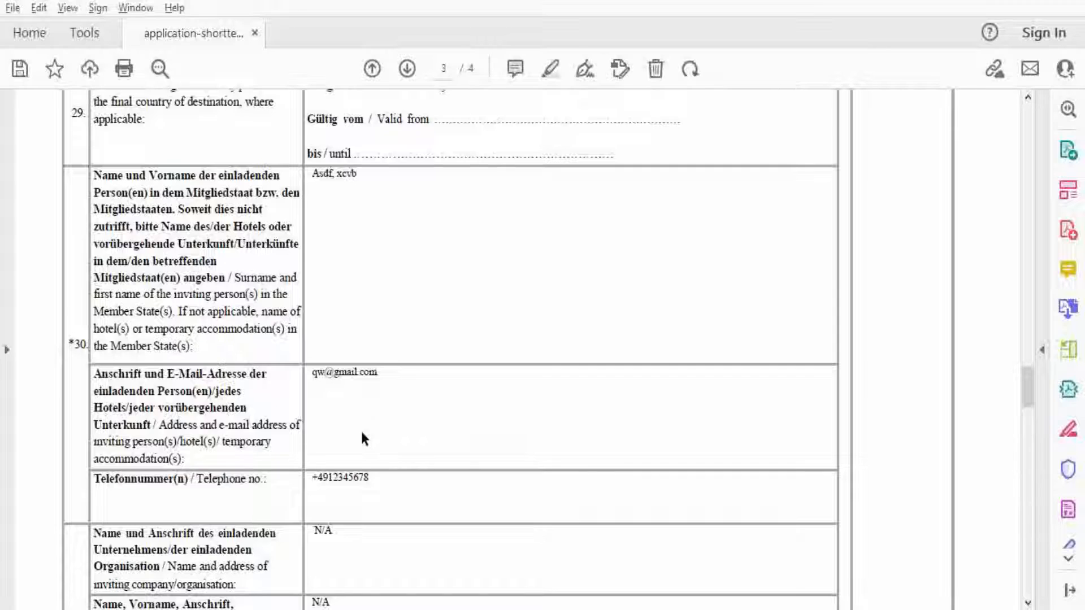
{"action": "scroll", "coordinate": [361, 432], "scroll_direction": "down", "scroll_amount": 1}
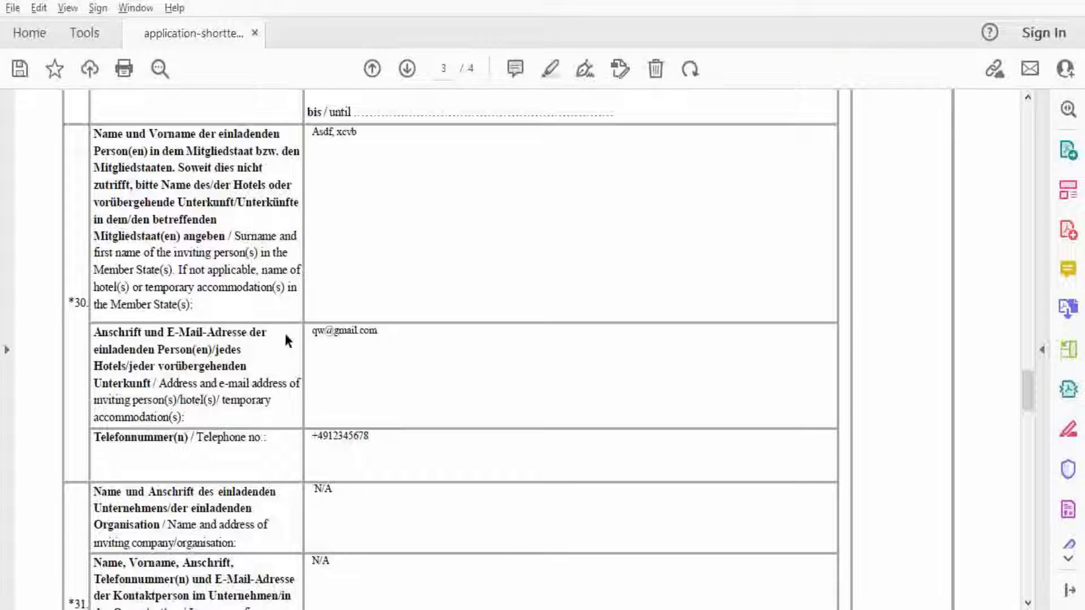
{"action": "scroll", "coordinate": [359, 335], "scroll_direction": "down", "scroll_amount": 3}
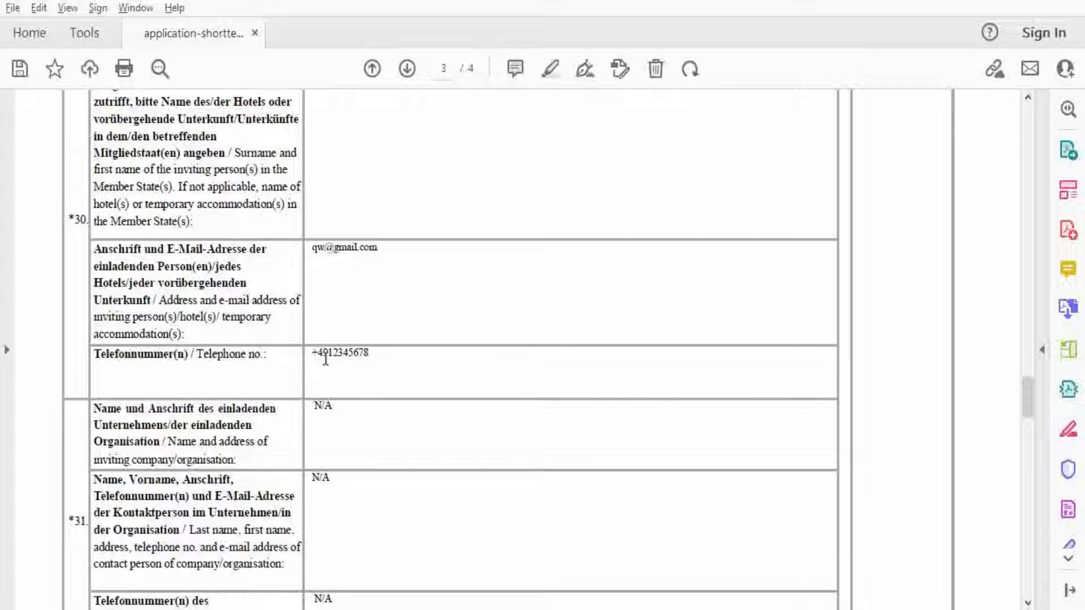
Check field 31 on the inviting company or organisation, its contact person and its telephone number.
{"action": "scroll", "coordinate": [346, 355], "scroll_direction": "down", "scroll_amount": 3}
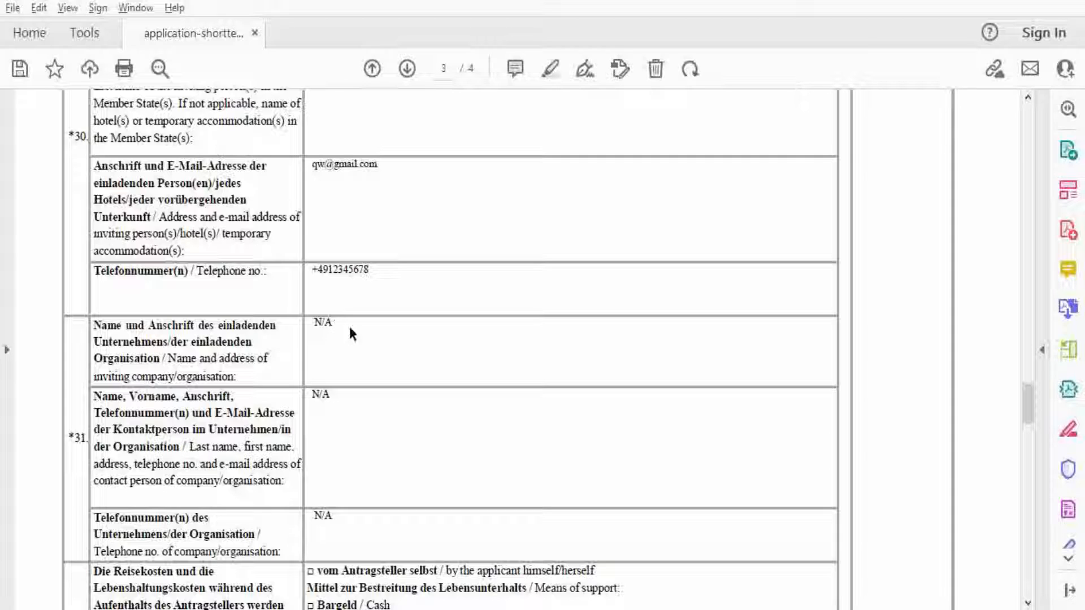
{"action": "scroll", "coordinate": [361, 333], "scroll_direction": "down", "scroll_amount": 1}
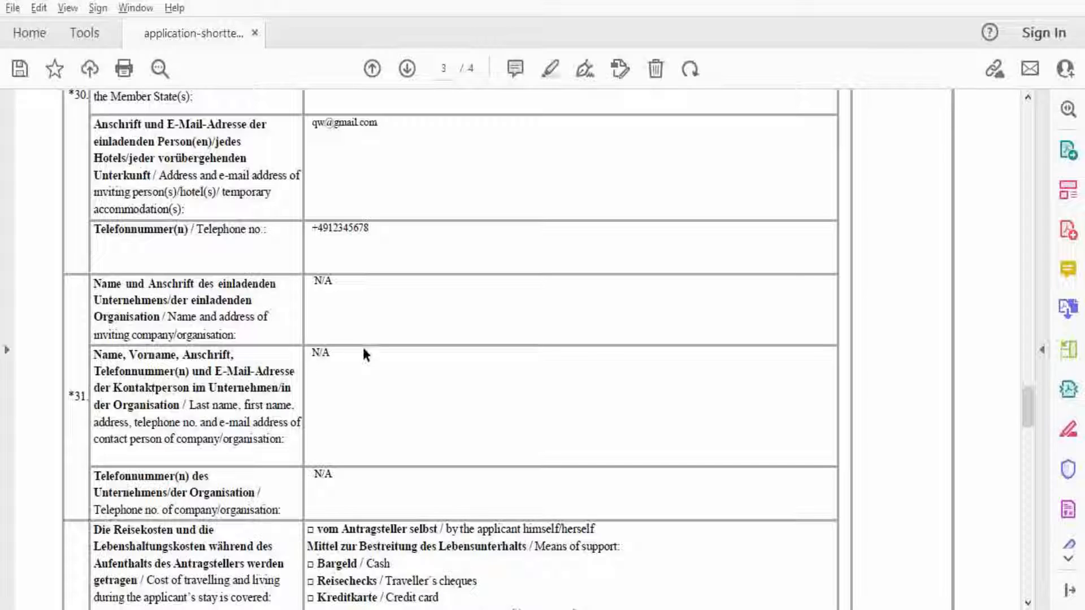
{"action": "scroll", "coordinate": [346, 358], "scroll_direction": "down", "scroll_amount": 3}
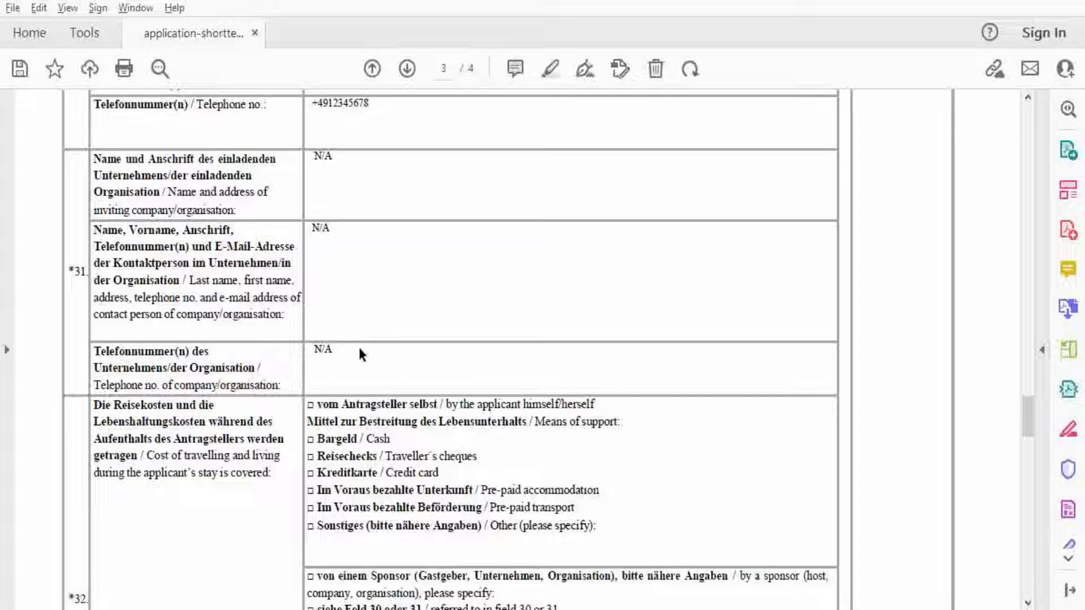
Review field 32 on who covers the travel and living costs, including the means of support for the applicant and a sponsor.
{"action": "scroll", "coordinate": [357, 354], "scroll_direction": "down", "scroll_amount": 3}
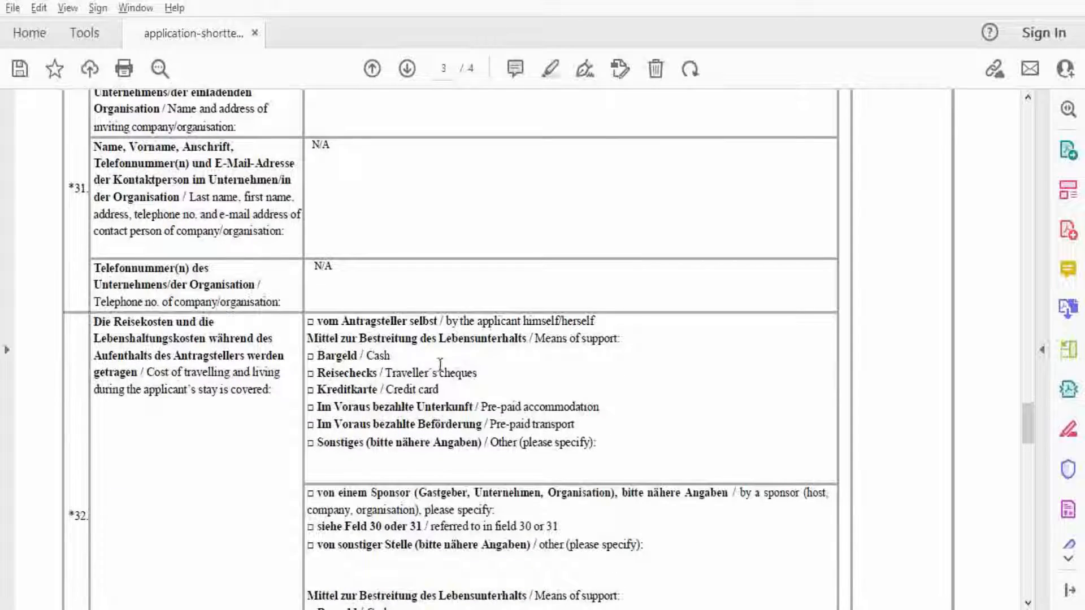
{"action": "scroll", "coordinate": [422, 378], "scroll_direction": "down", "scroll_amount": 3}
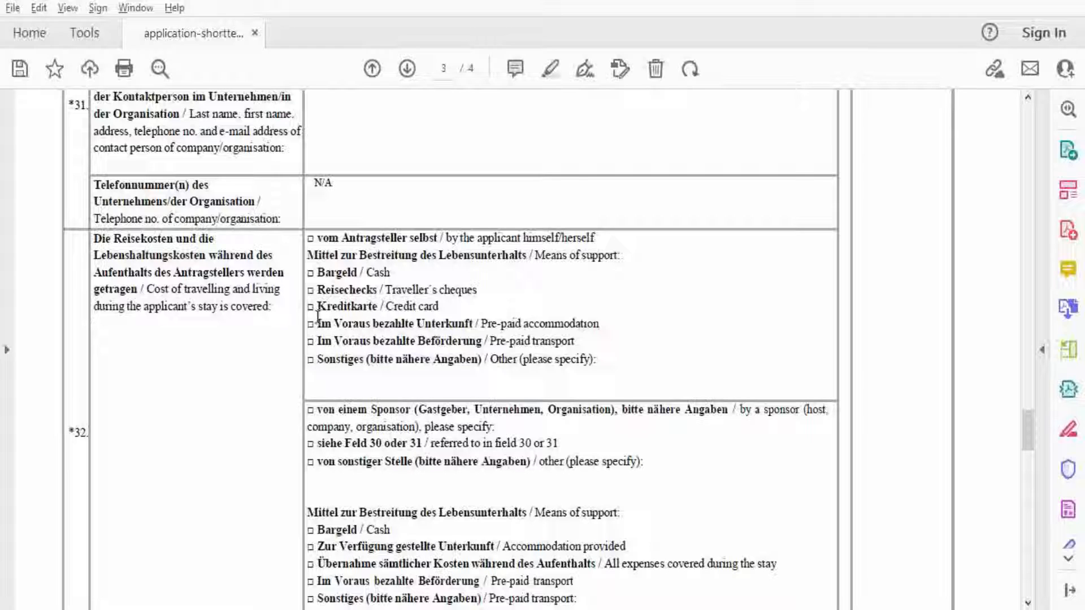
{"action": "scroll", "coordinate": [317, 319], "scroll_direction": "down", "scroll_amount": 2}
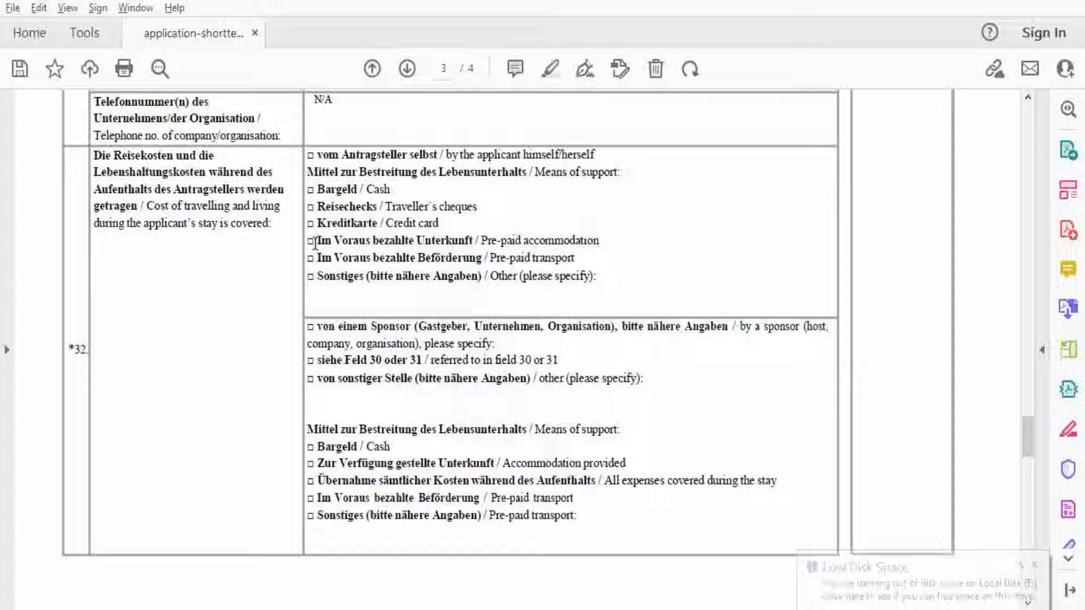
{"action": "scroll", "coordinate": [315, 243], "scroll_direction": "down", "scroll_amount": 5}
{"action": "scroll", "coordinate": [315, 254], "scroll_direction": "down", "scroll_amount": 5}
{"action": "scroll", "coordinate": [565, 215], "scroll_direction": "up", "scroll_amount": 4}
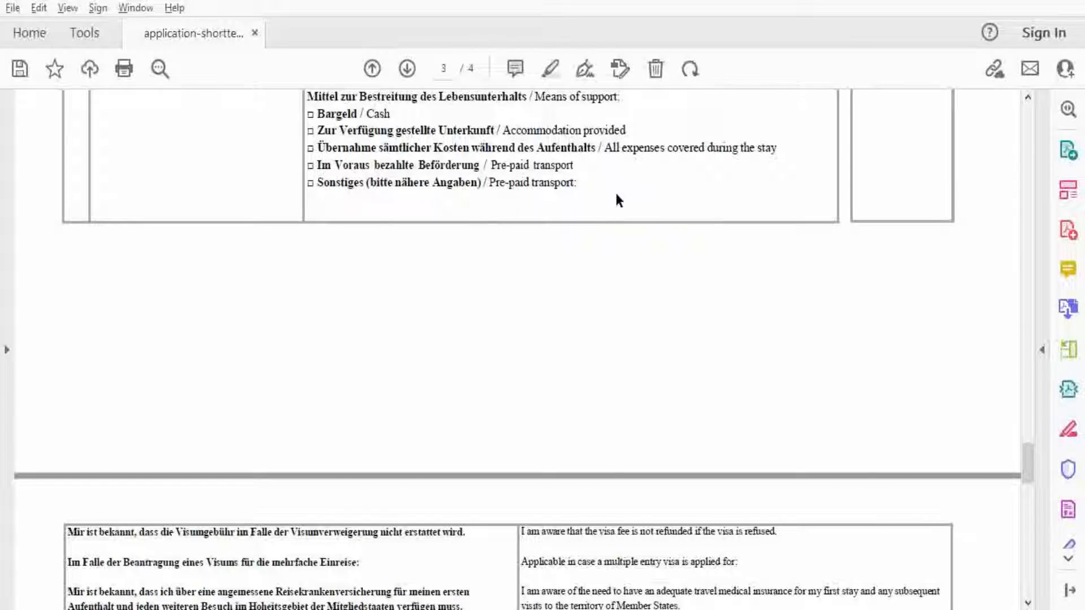
Look through the declarations and the place, date and signature section on page 4, and return to the beginning of the form.
{"action": "scroll", "coordinate": [617, 198], "scroll_direction": "down", "scroll_amount": 5}
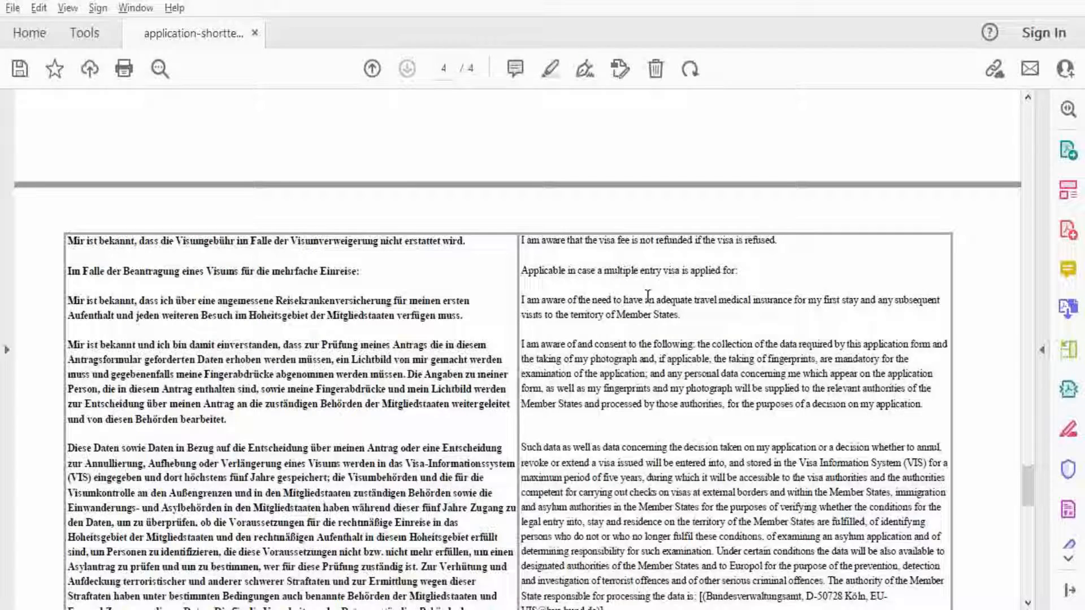
{"action": "scroll", "coordinate": [836, 339], "scroll_direction": "down", "scroll_amount": 2}
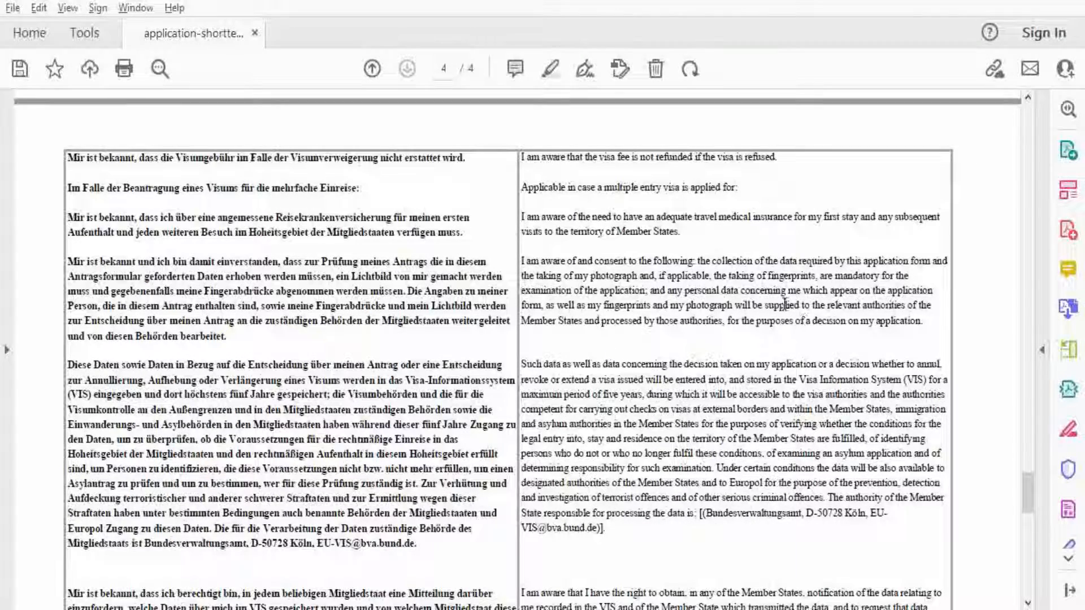
{"action": "scroll", "coordinate": [785, 304], "scroll_direction": "down", "scroll_amount": 1}
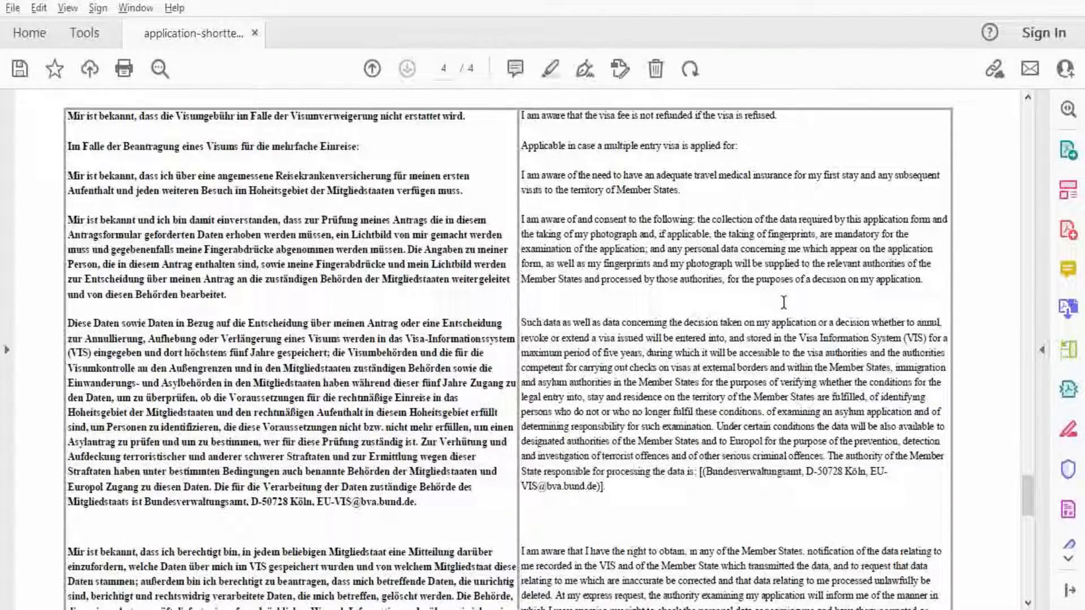
{"action": "scroll", "coordinate": [784, 303], "scroll_direction": "down", "scroll_amount": 4}
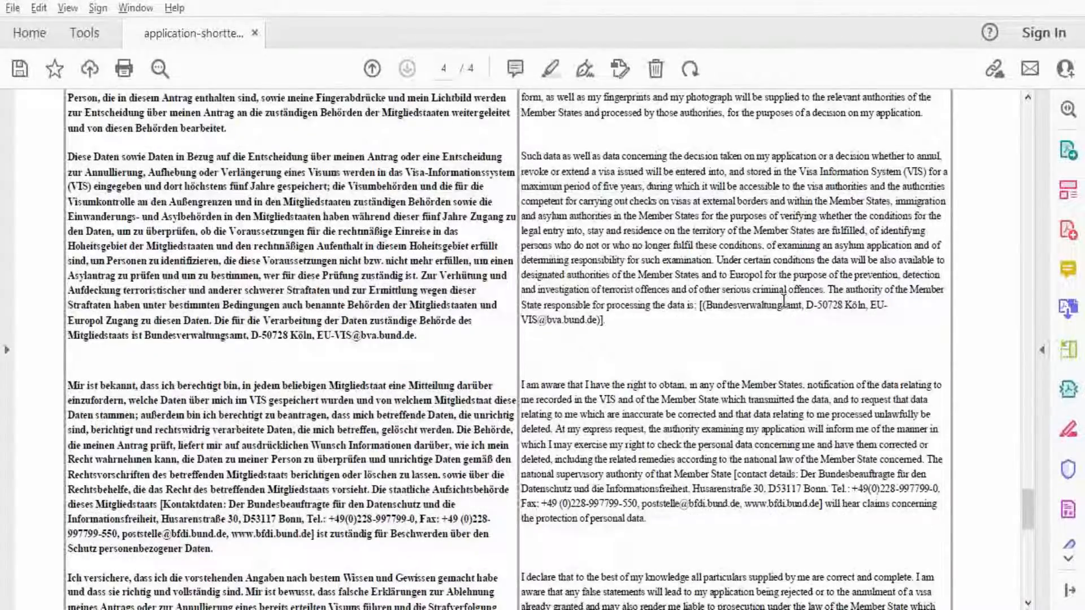
{"action": "scroll", "coordinate": [784, 301], "scroll_direction": "down", "scroll_amount": 11}
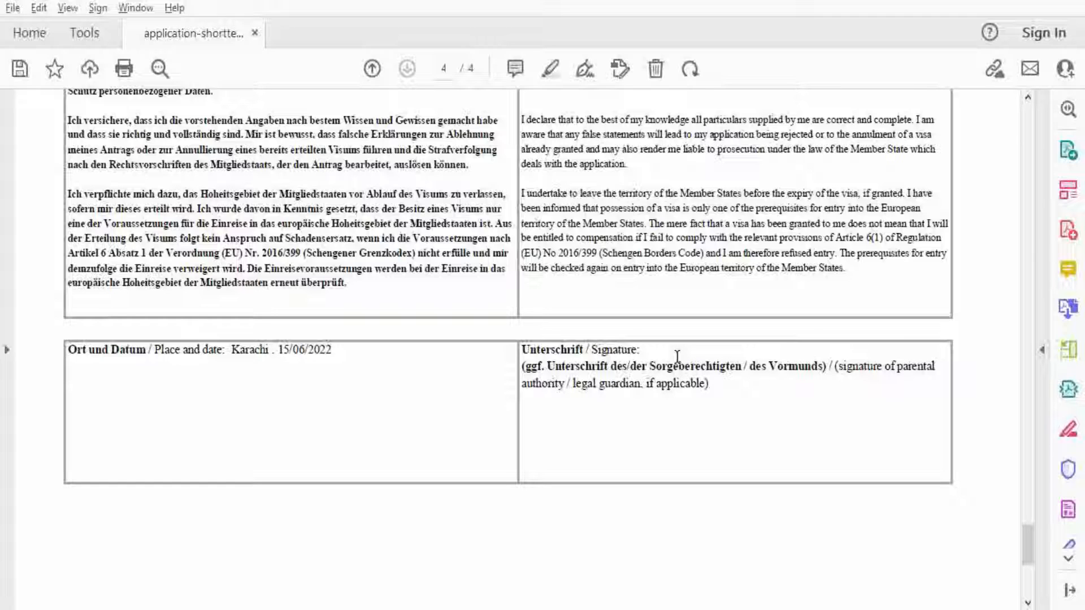
{"action": "scroll", "coordinate": [683, 356], "scroll_direction": "up", "scroll_amount": 3}
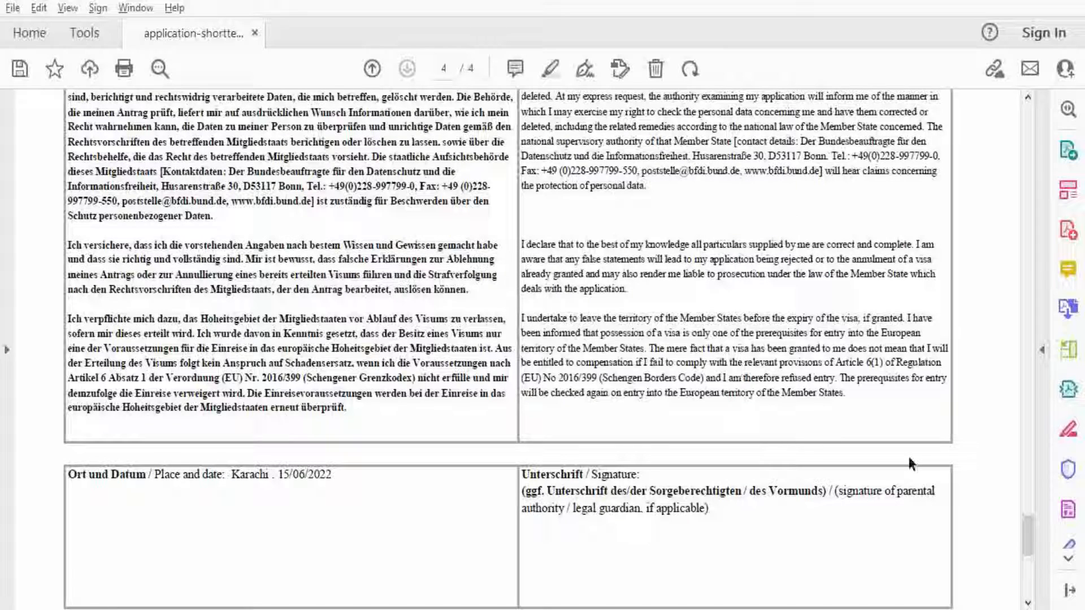
{"action": "left_click_drag", "start_coordinate": [1024, 535], "coordinate": [1032, 122]}
{"action": "scroll", "coordinate": [998, 240], "scroll_direction": "up", "scroll_amount": 1}
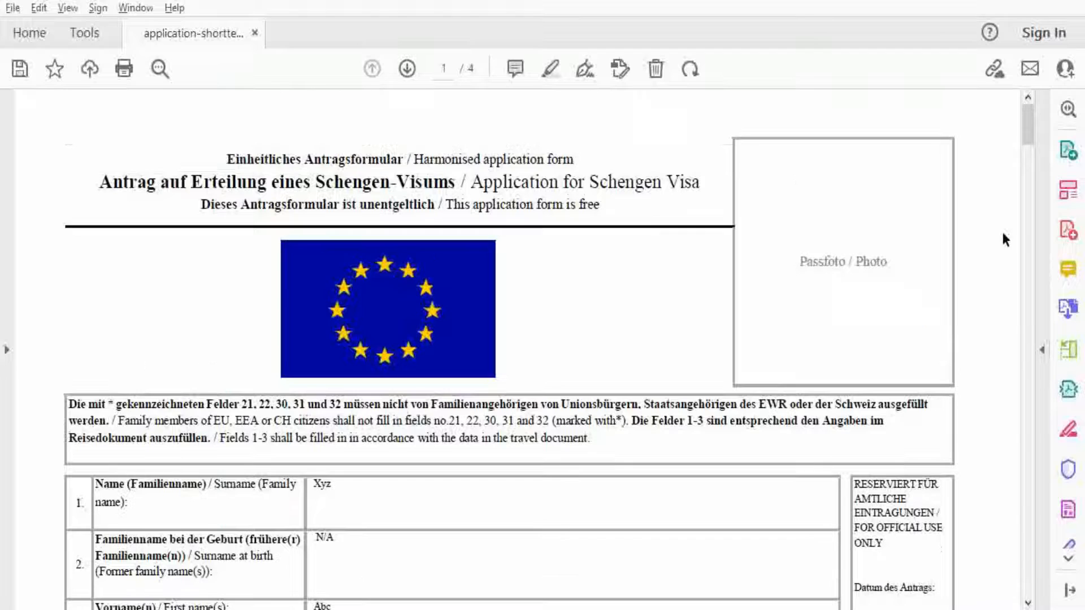